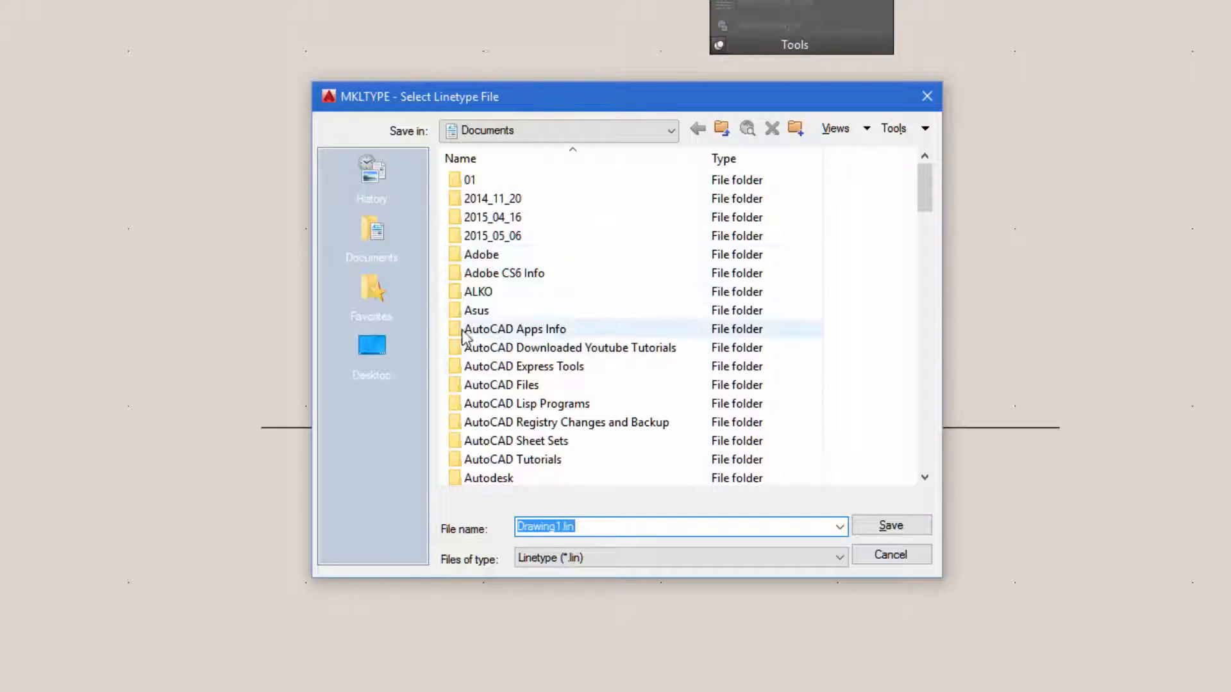
Save the new linetype file as HEDGE in the AutoCAD Files folder
{"action": "double_click", "coordinate": [456, 386]}
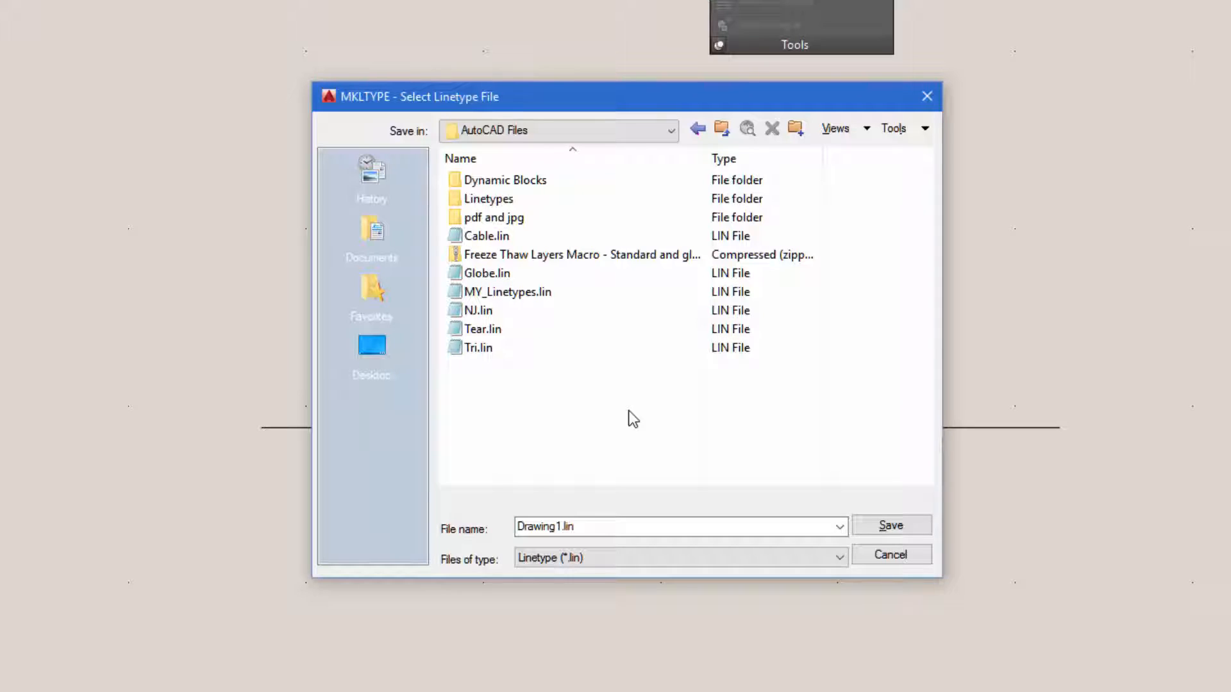
{"action": "double_click", "coordinate": [605, 526]}
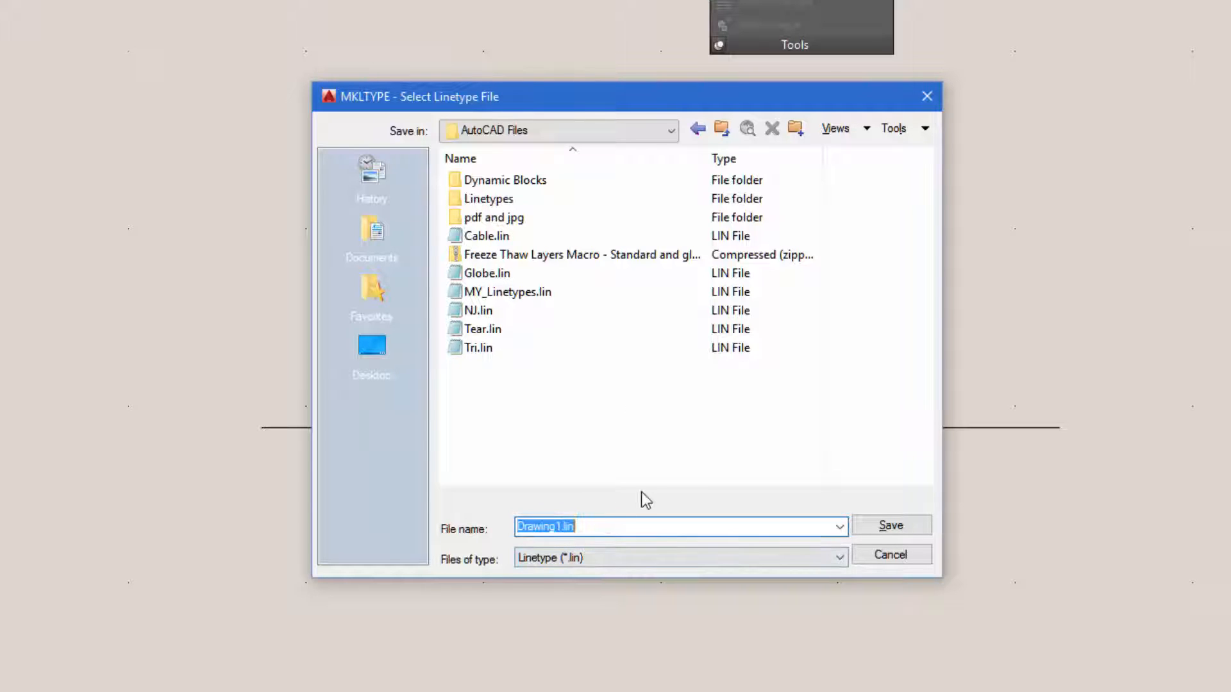
{"action": "type", "text": "NE"}
{"action": "key", "text": "BackSpace"}
{"action": "key", "text": "BackSpace"}
{"action": "type", "text": "H"}
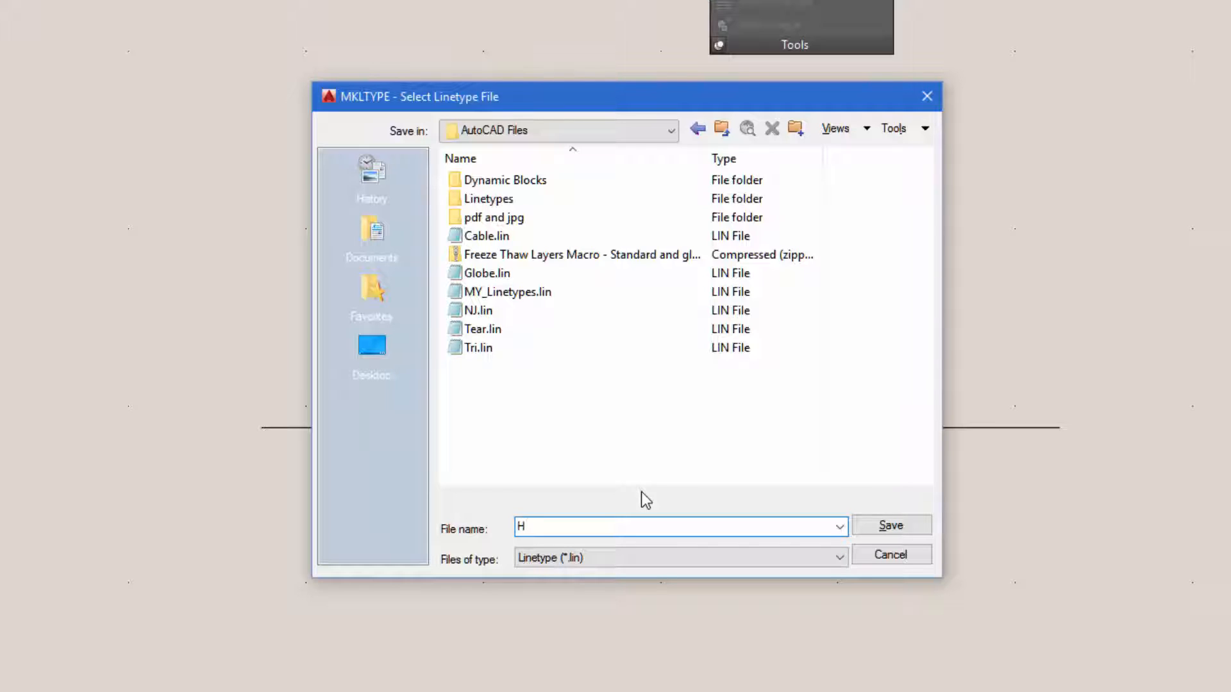
{"action": "type", "text": "EDGE"}
{"action": "left_click", "coordinate": [886, 527]}
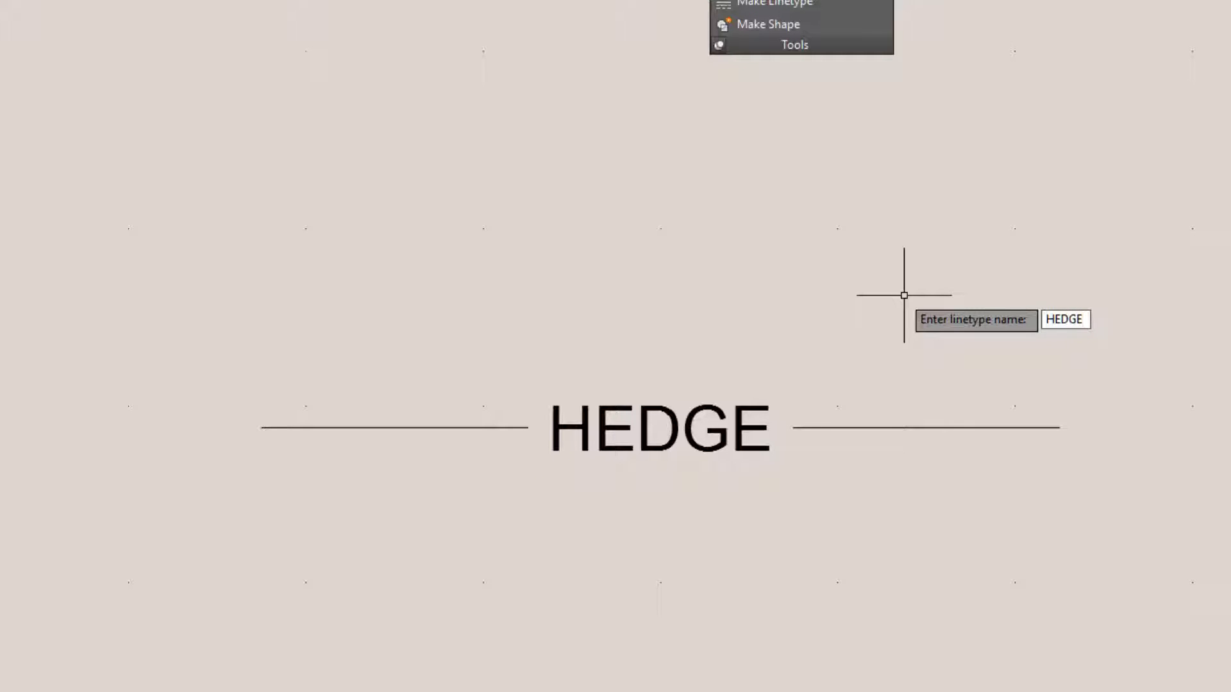
Name the linetype HEDGE and give it the description ----HEDGE----HEDGE----HEDGE----
{"action": "key", "text": "Return"}
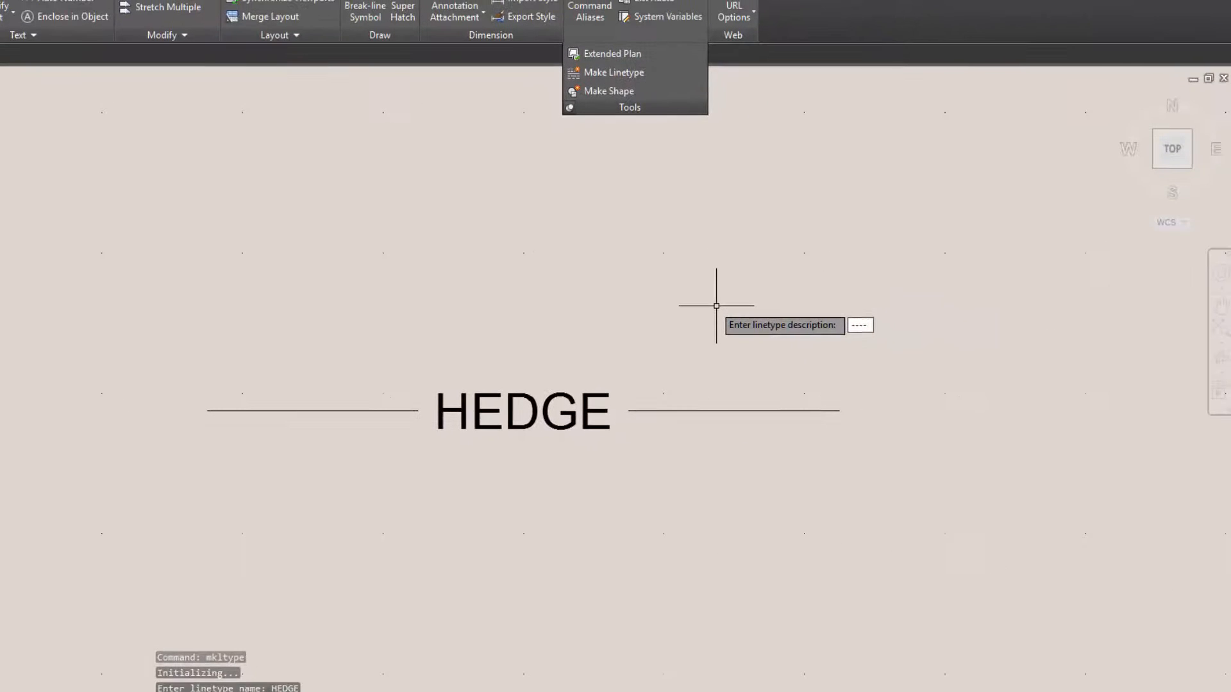
{"action": "type", "text": "H"}
{"action": "type", "text": "EDGE"}
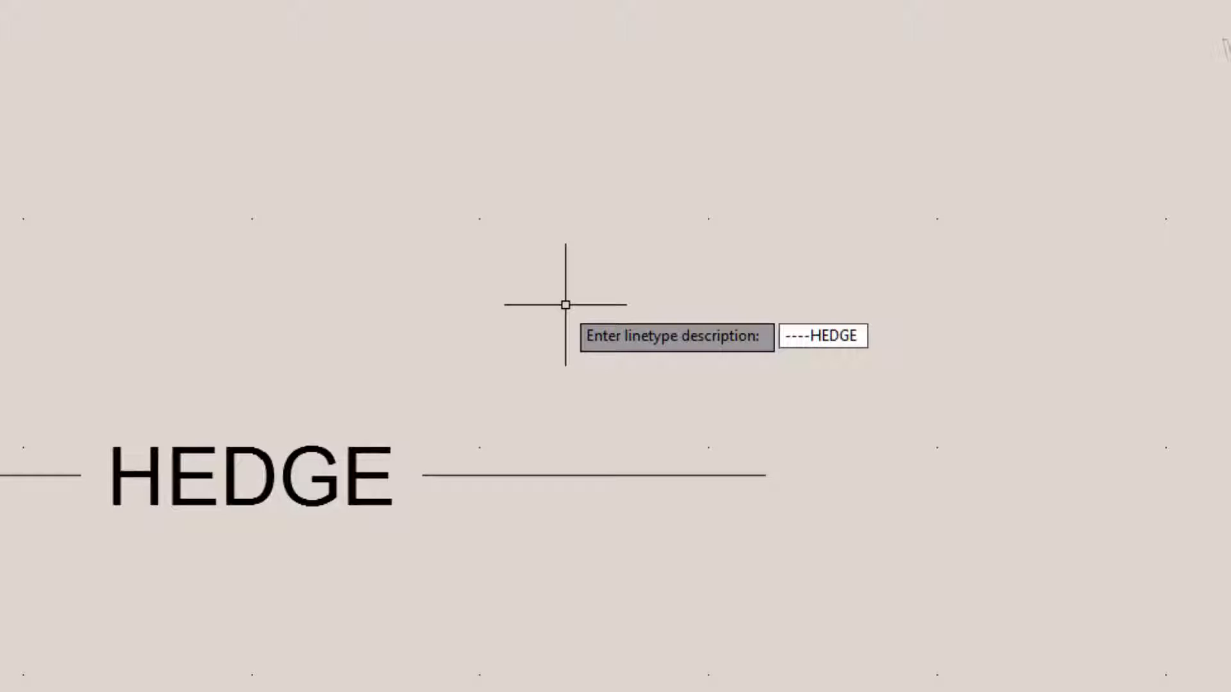
{"action": "type", "text": "----HEDGE"}
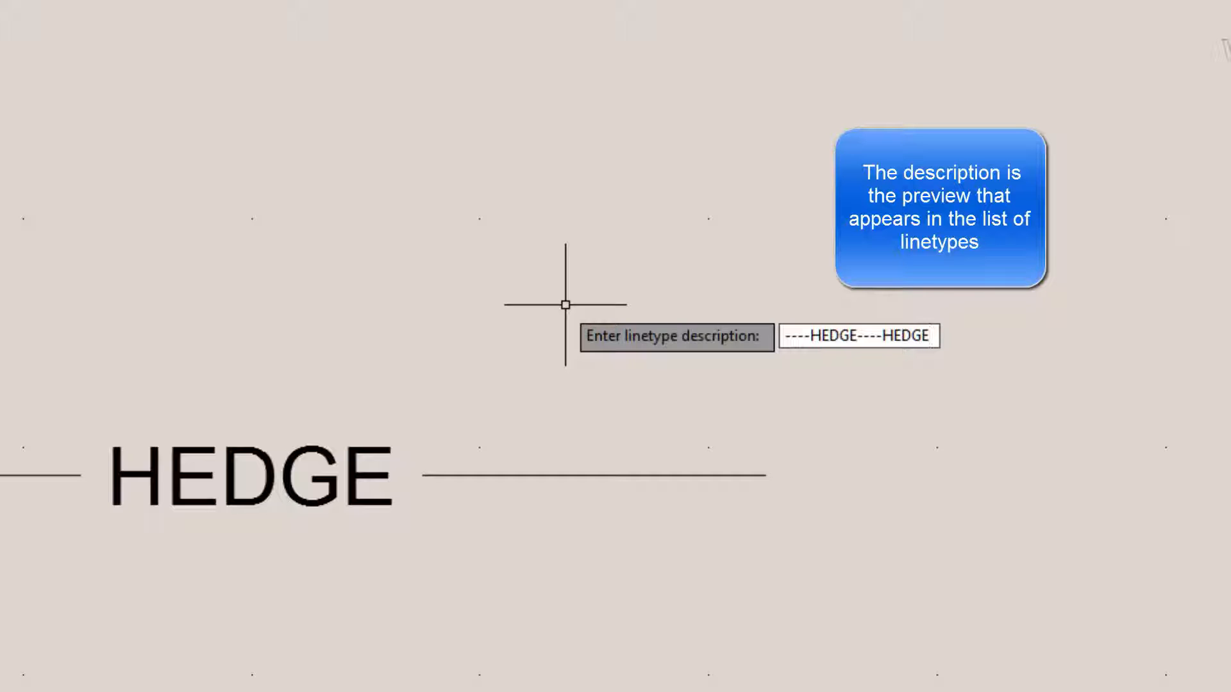
{"action": "type", "text": "----HEDGE----"}
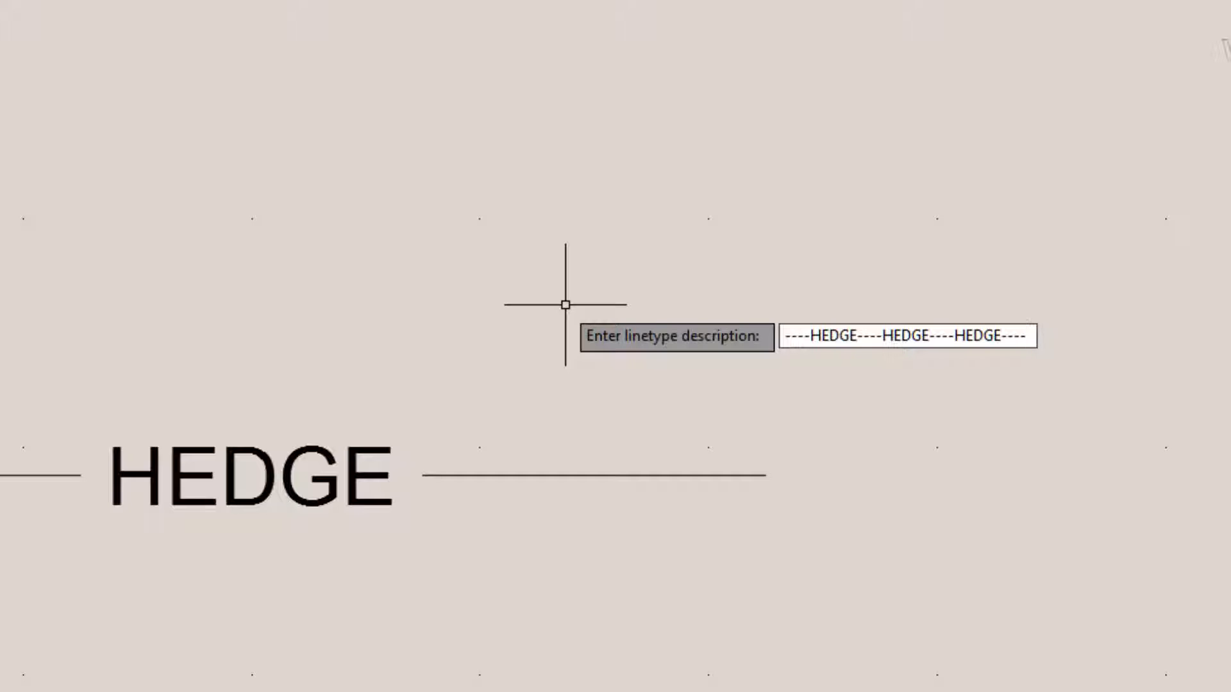
{"action": "key", "text": "Return"}
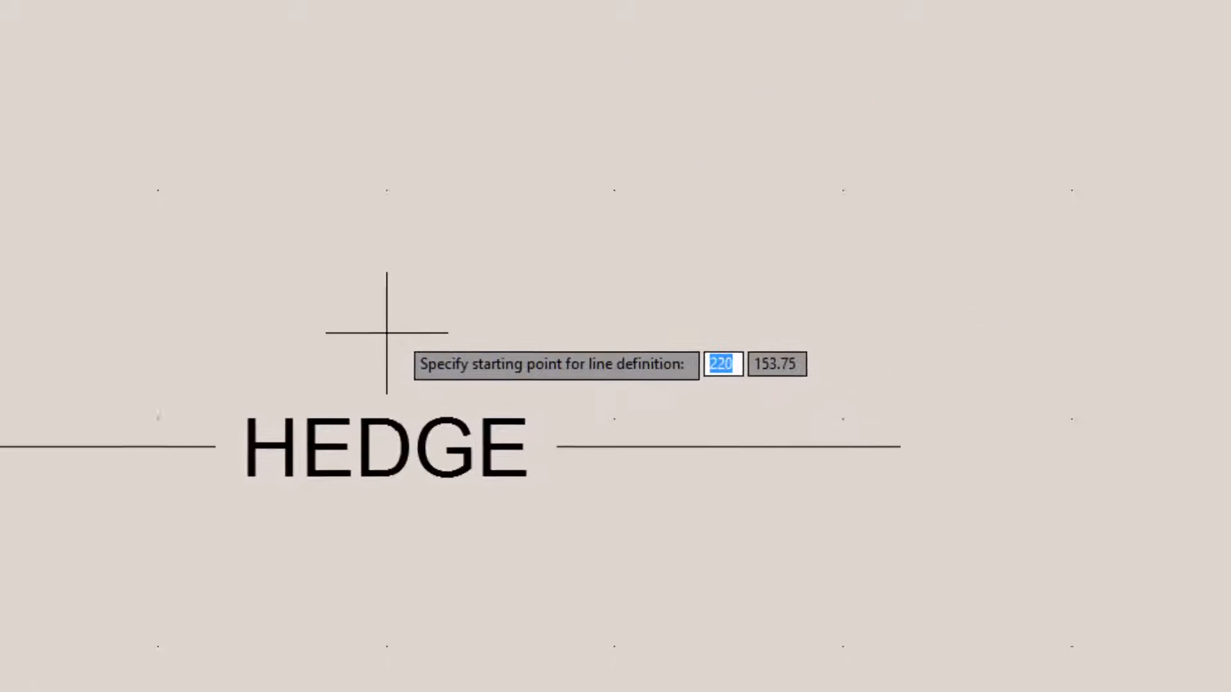
Define the linetype from the outer end of the first line to the outer end of the second, including both lines and the HEDGE text
{"action": "left_click", "coordinate": [105, 397]}
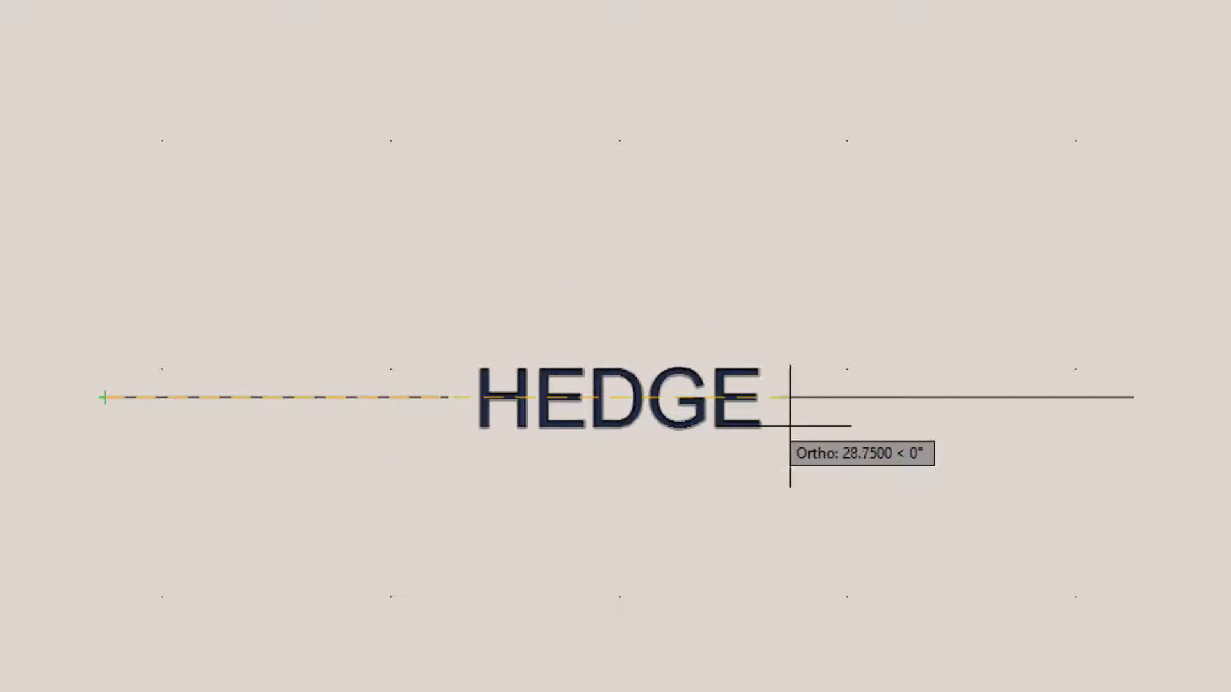
{"action": "left_click", "coordinate": [1132, 396]}
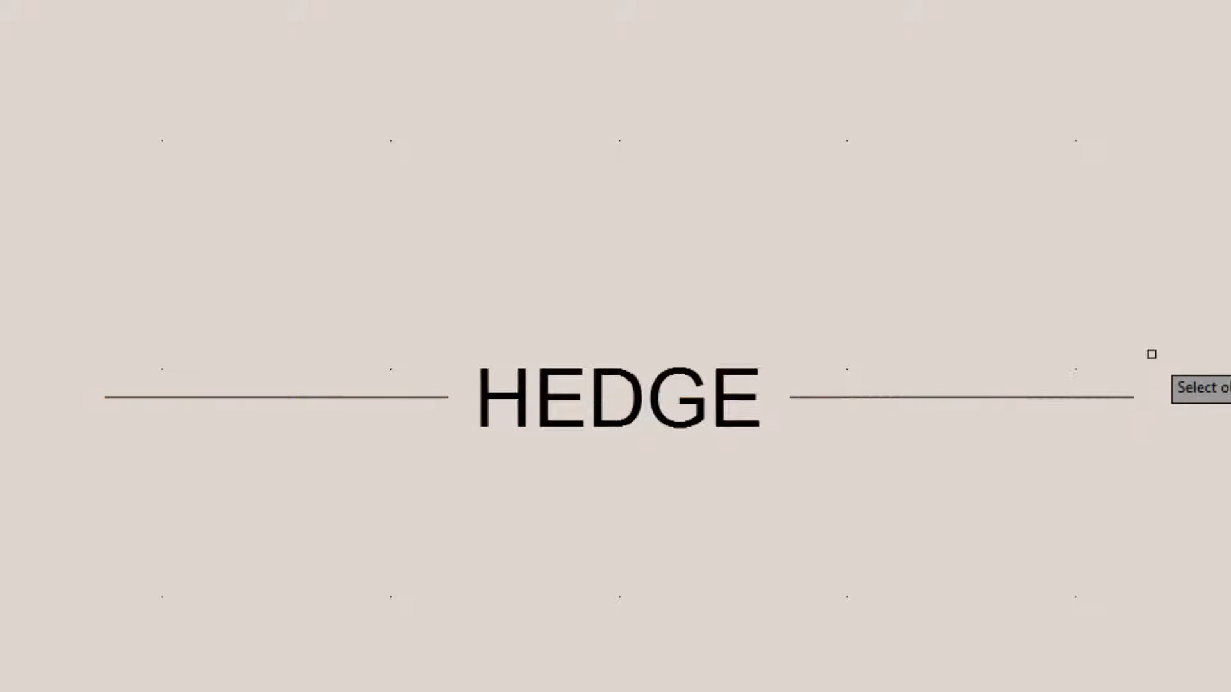
{"action": "left_click", "coordinate": [1230, 584]}
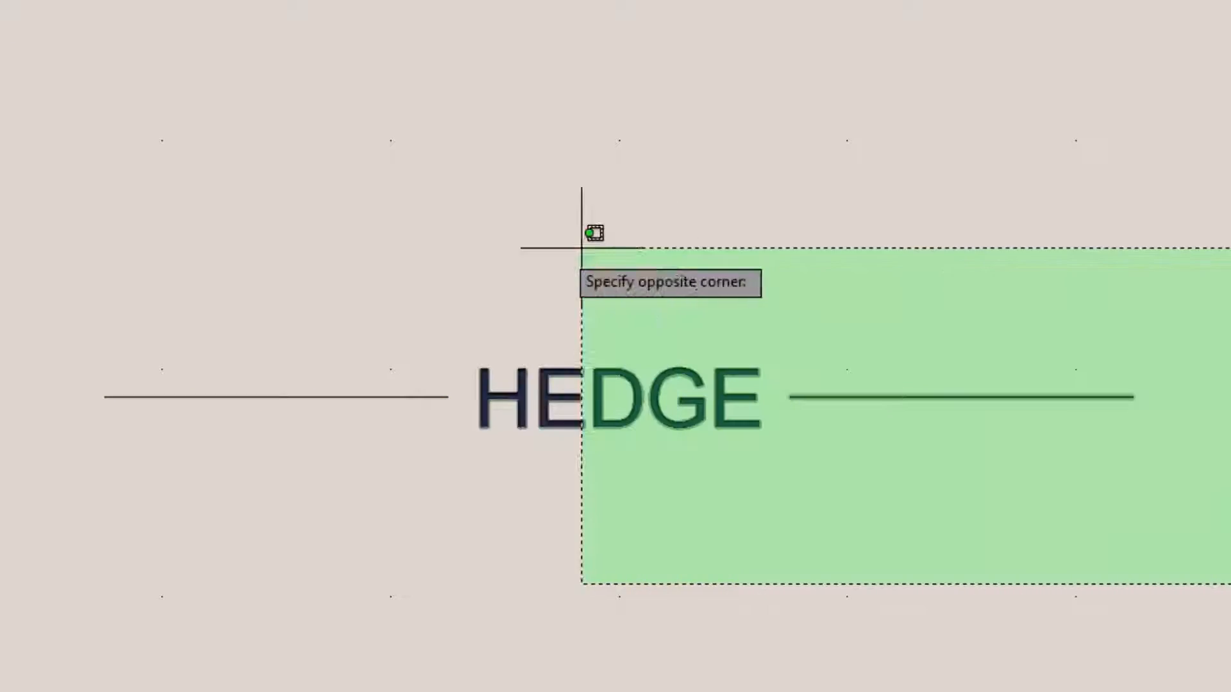
{"action": "left_click", "coordinate": [1, 225]}
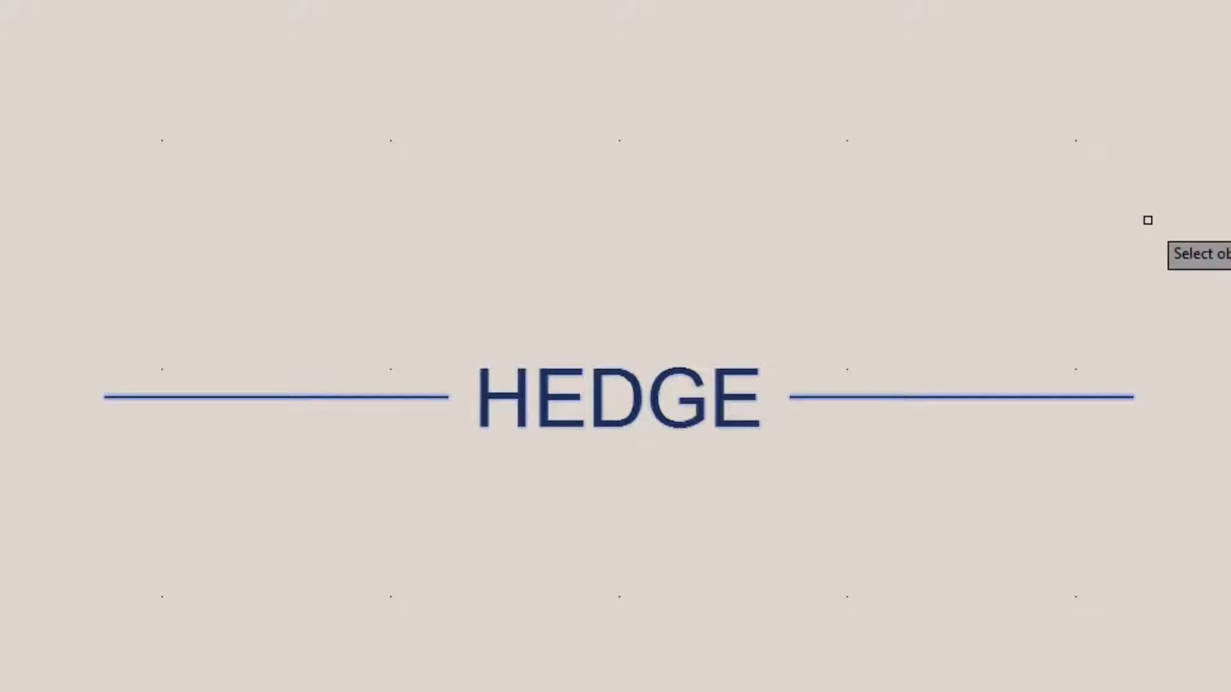
{"action": "key", "text": "Return"}
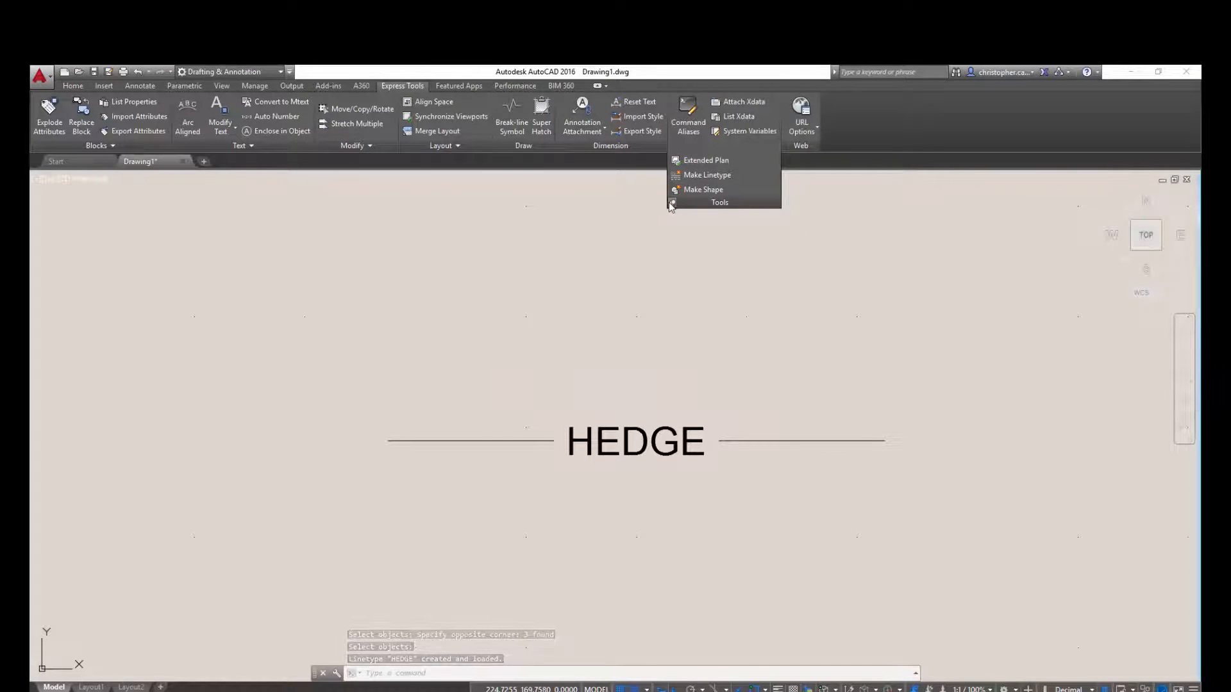
Erase the two sample lines and the HEDGE text from the drawing
{"action": "left_click", "coordinate": [670, 204]}
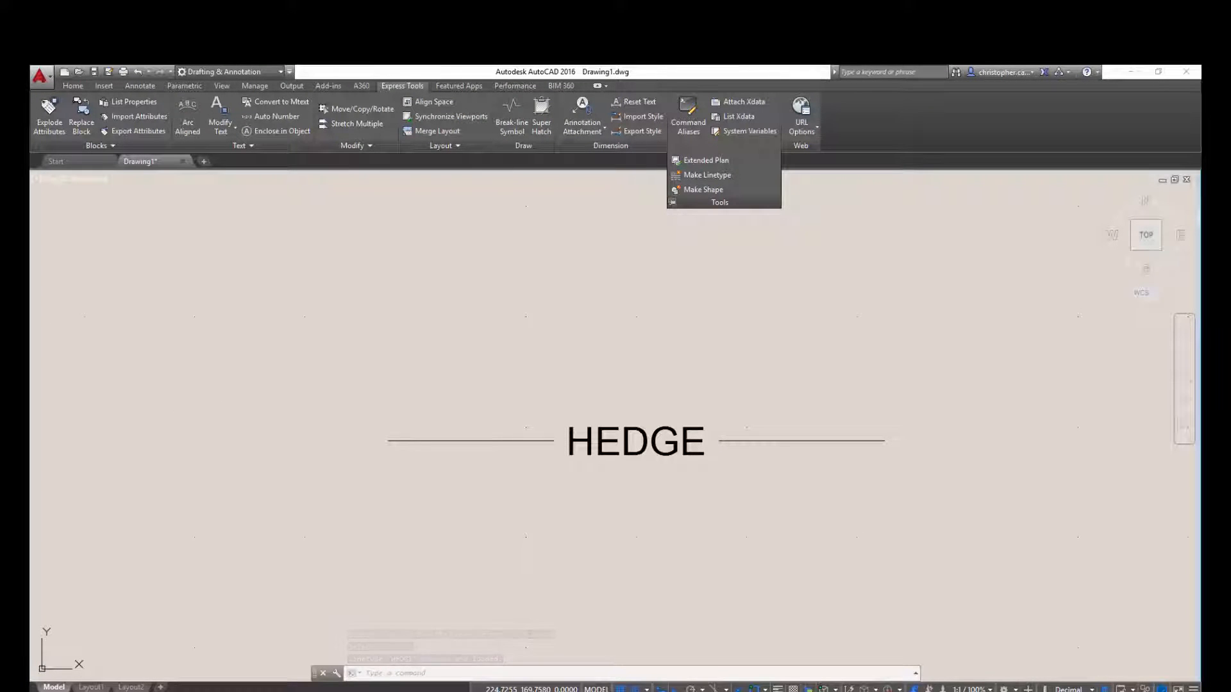
{"action": "left_click", "coordinate": [752, 343]}
{"action": "left_click", "coordinate": [758, 309]}
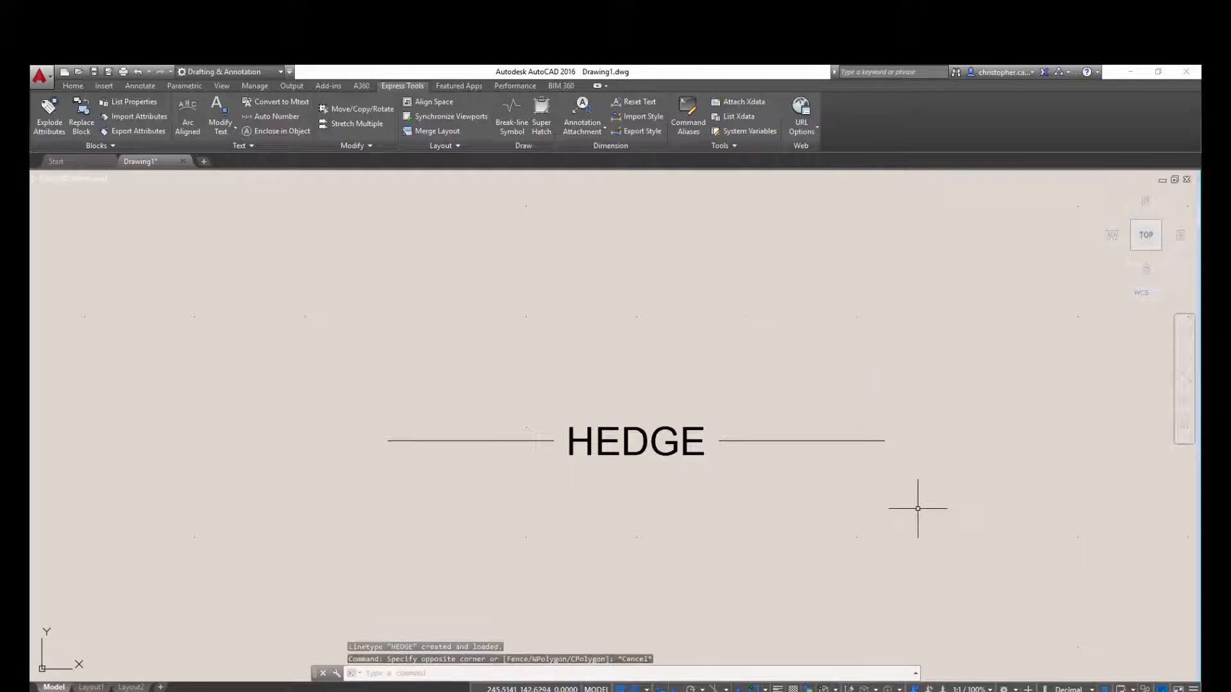
{"action": "mouse_move", "coordinate": [957, 518]}
{"action": "left_mouse_down"}
{"action": "mouse_move", "coordinate": [343, 351]}
{"action": "mouse_move", "coordinate": [321, 426]}
{"action": "left_mouse_up"}
{"action": "left_click", "coordinate": [842, 440]}
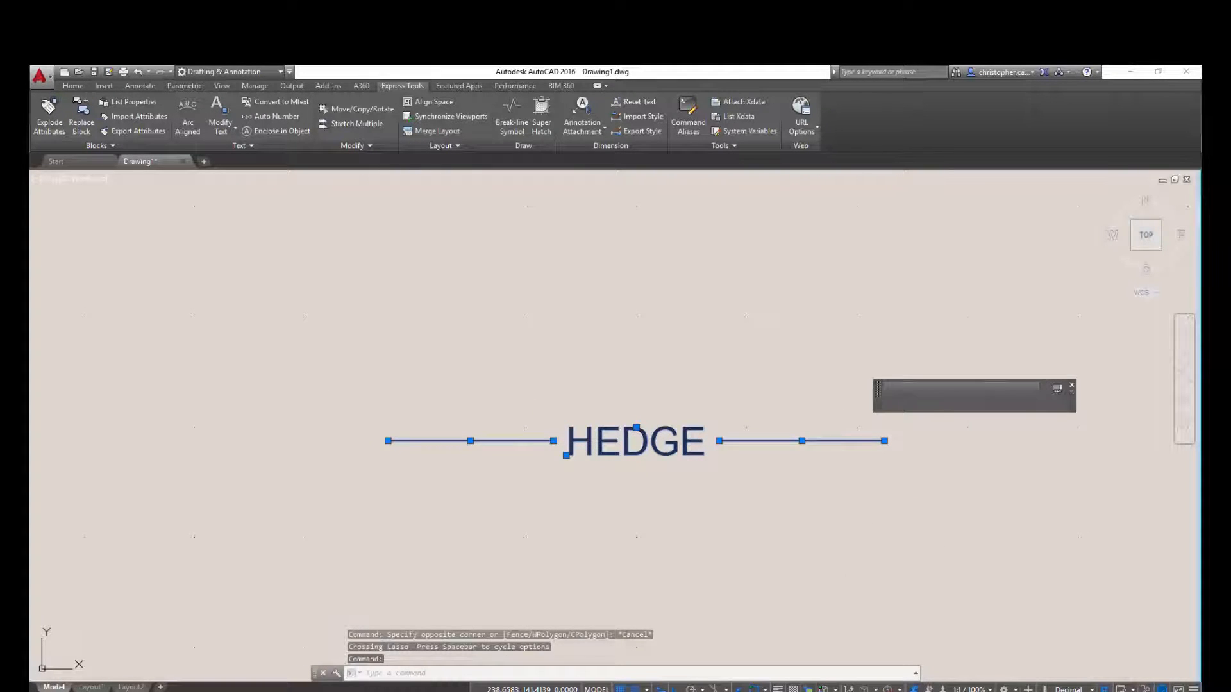
{"action": "key", "text": "Delete"}
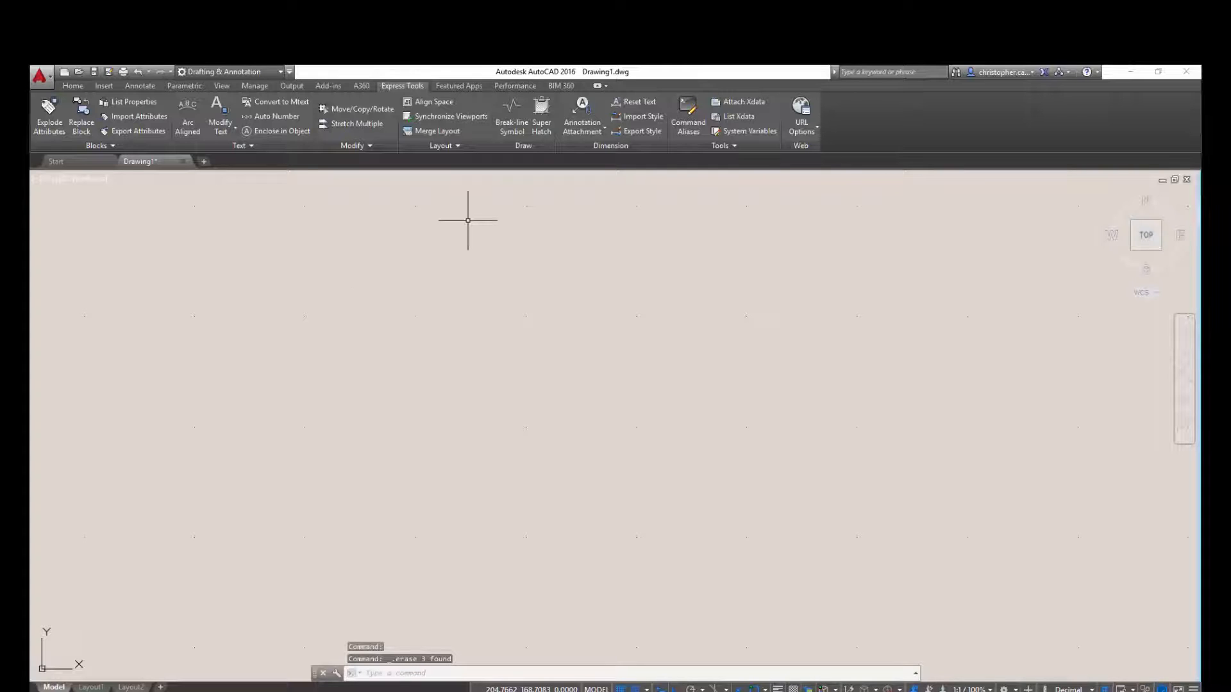
Set HEDGE as the current linetype for new objects
{"action": "left_click", "coordinate": [71, 87]}
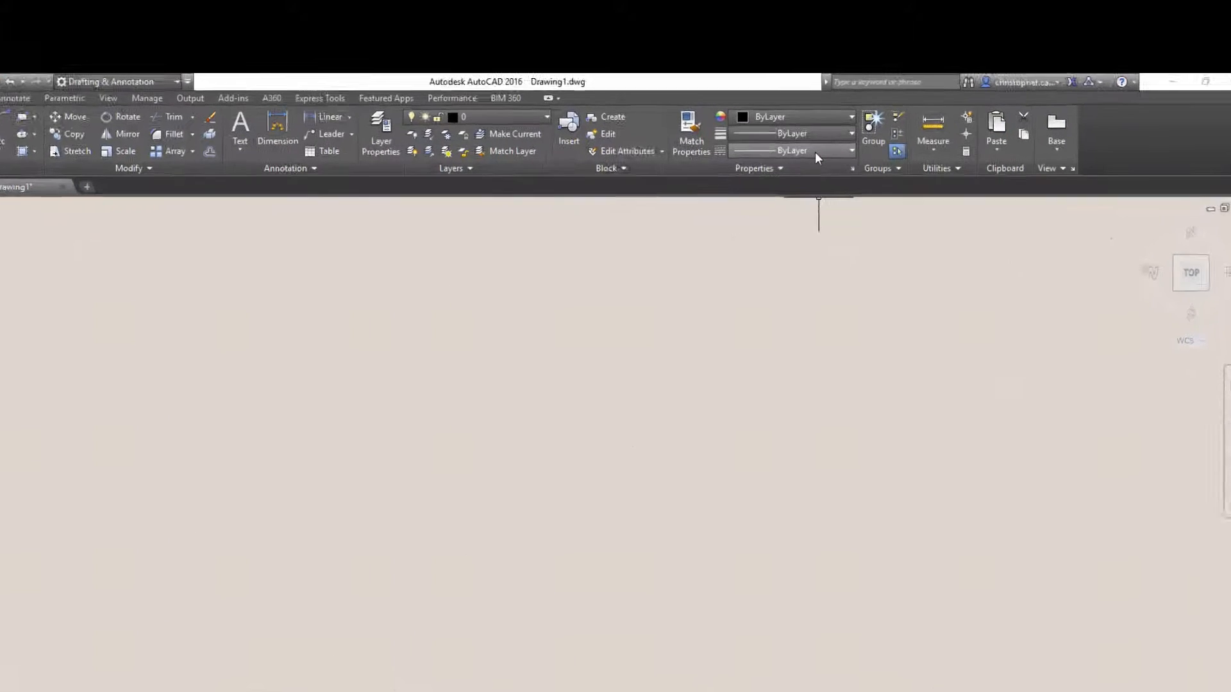
{"action": "left_click", "coordinate": [815, 152]}
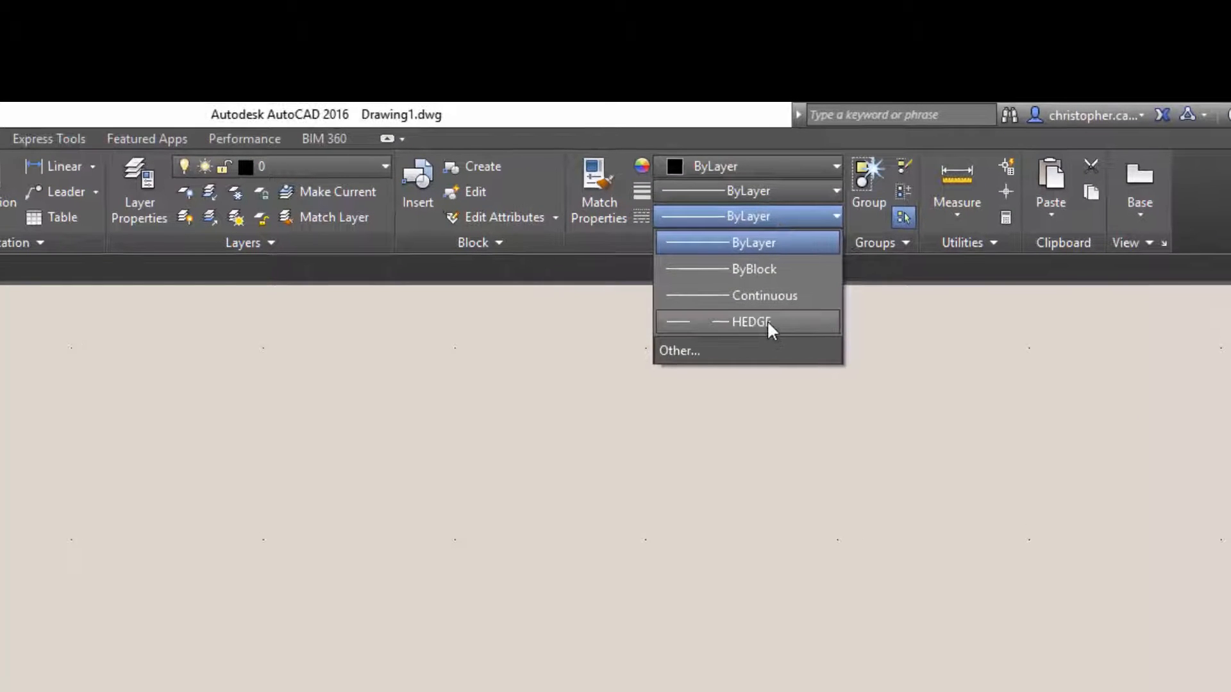
{"action": "left_click", "coordinate": [767, 320]}
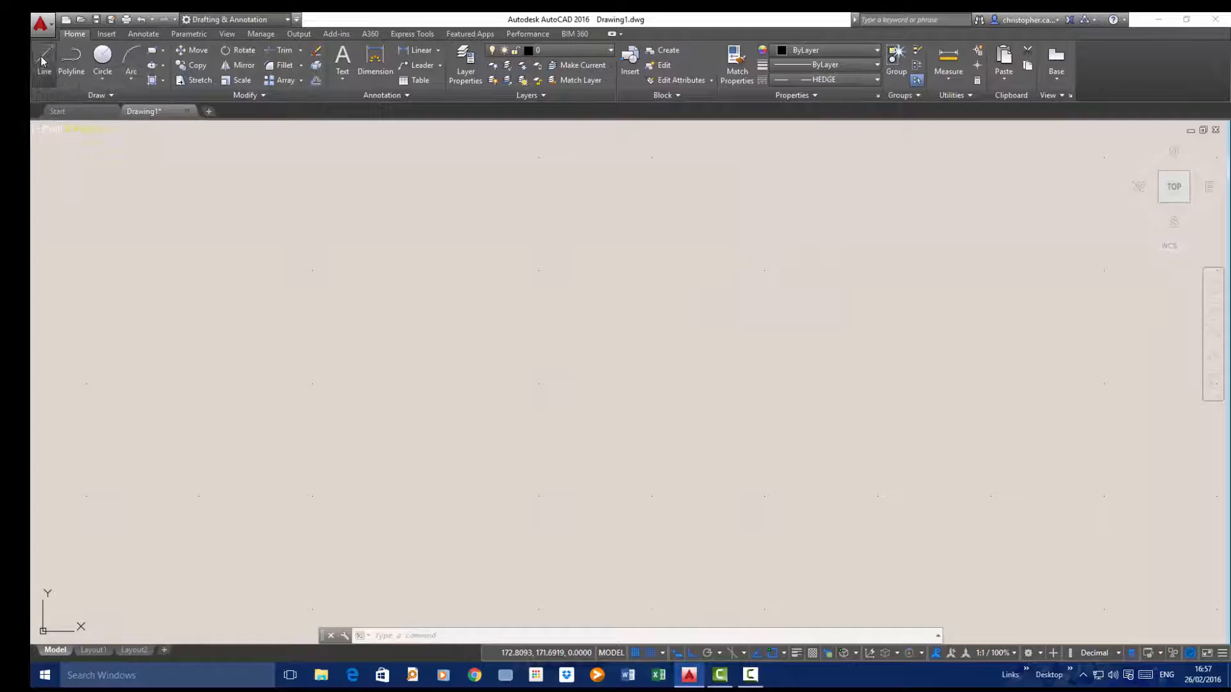
Draw a closed rectangle about 214 units wide from four orthogonal line segments in the HEDGE linetype
{"action": "left_click", "coordinate": [43, 59]}
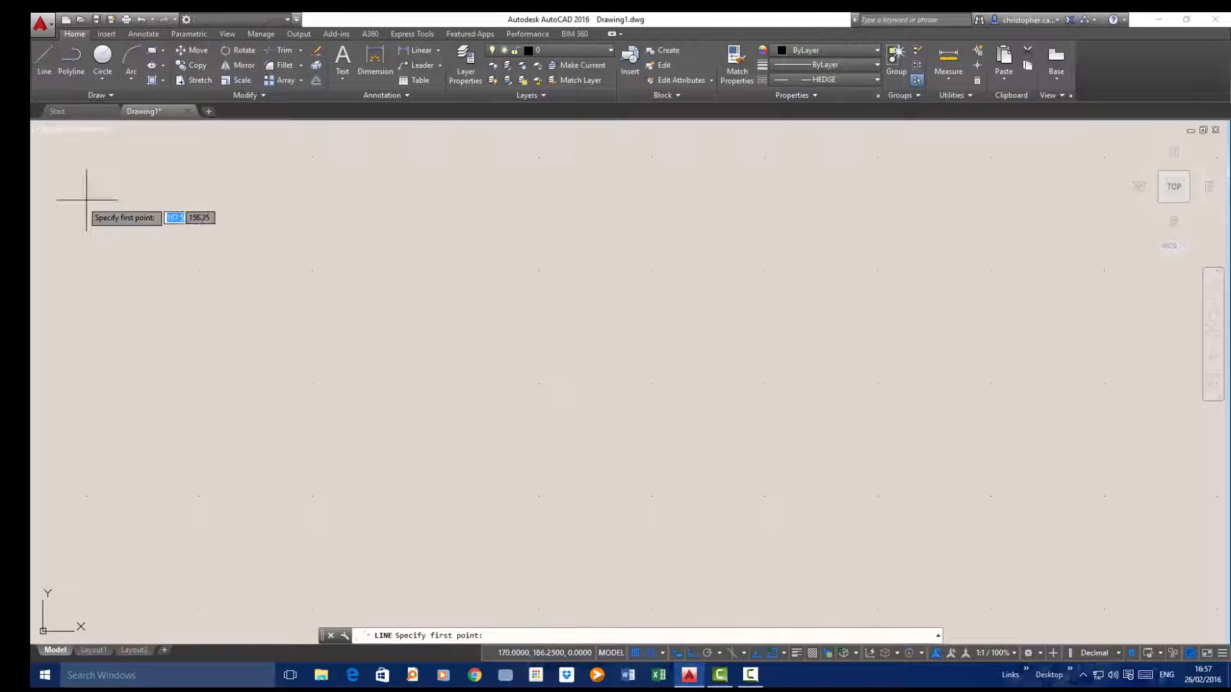
{"action": "left_click", "coordinate": [128, 284]}
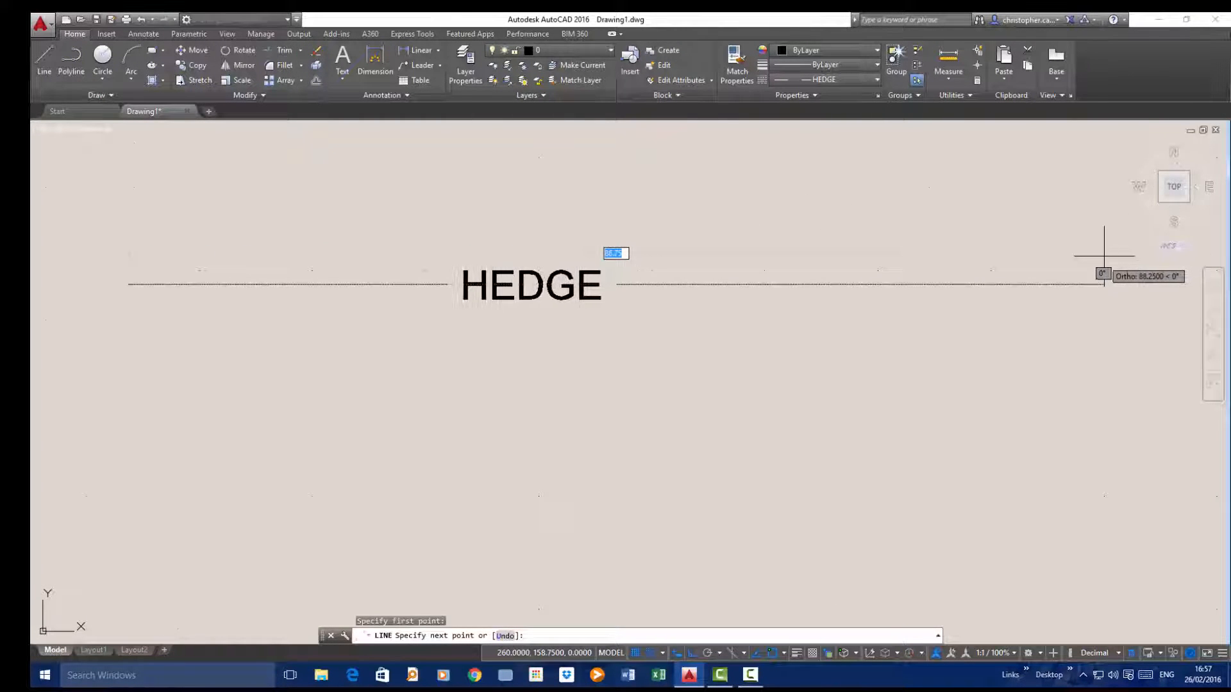
{"action": "scroll", "coordinate": [1037, 277], "scroll_direction": "down", "scroll_amount": 4}
{"action": "middle_click_drag", "start_coordinate": [977, 278], "coordinate": [976, 277]}
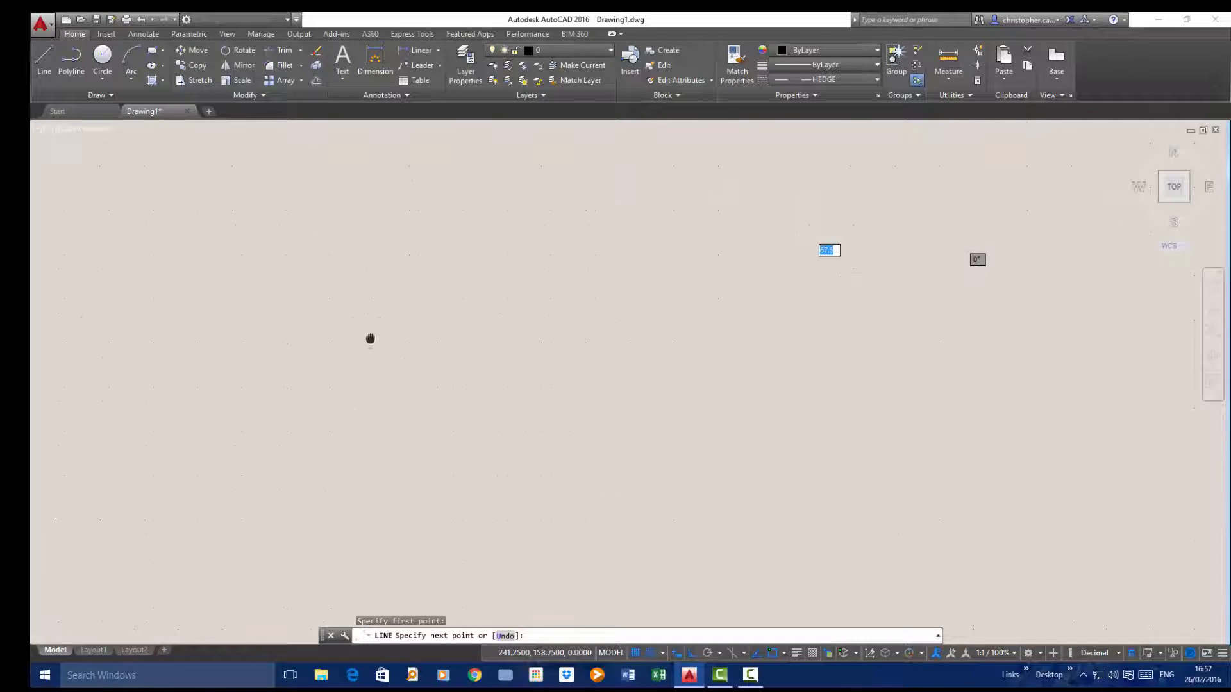
{"action": "left_click", "coordinate": [1017, 279]}
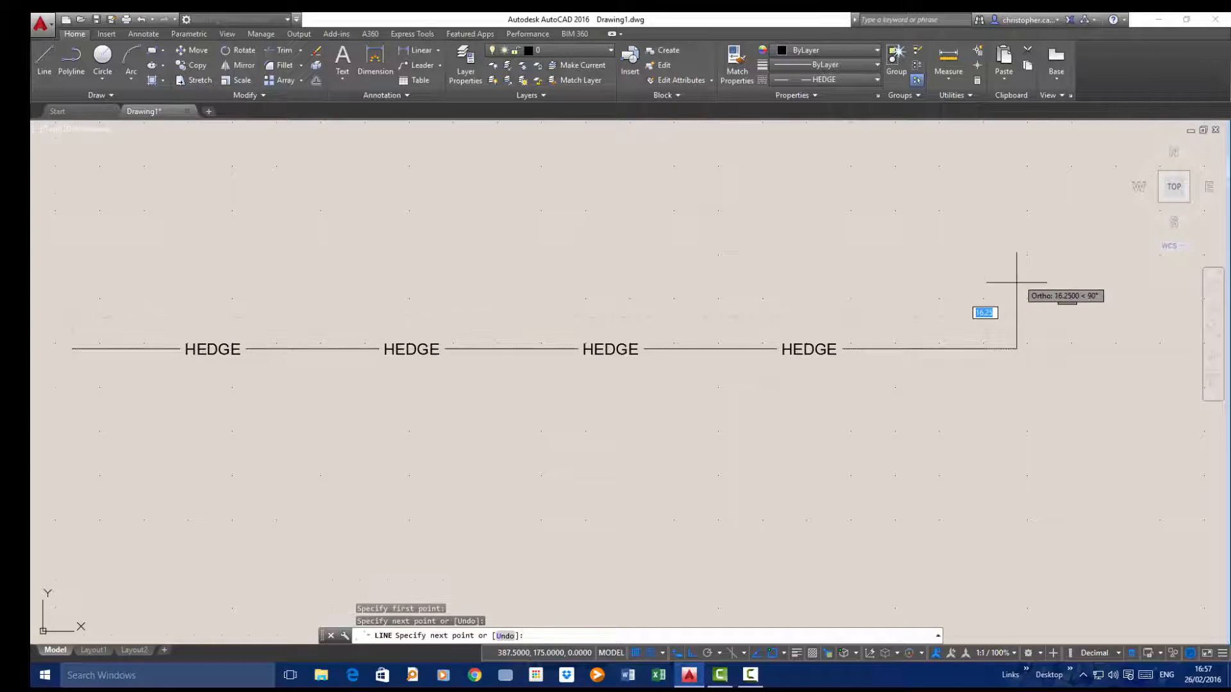
{"action": "scroll", "coordinate": [1016, 308], "scroll_direction": "down", "scroll_amount": 4}
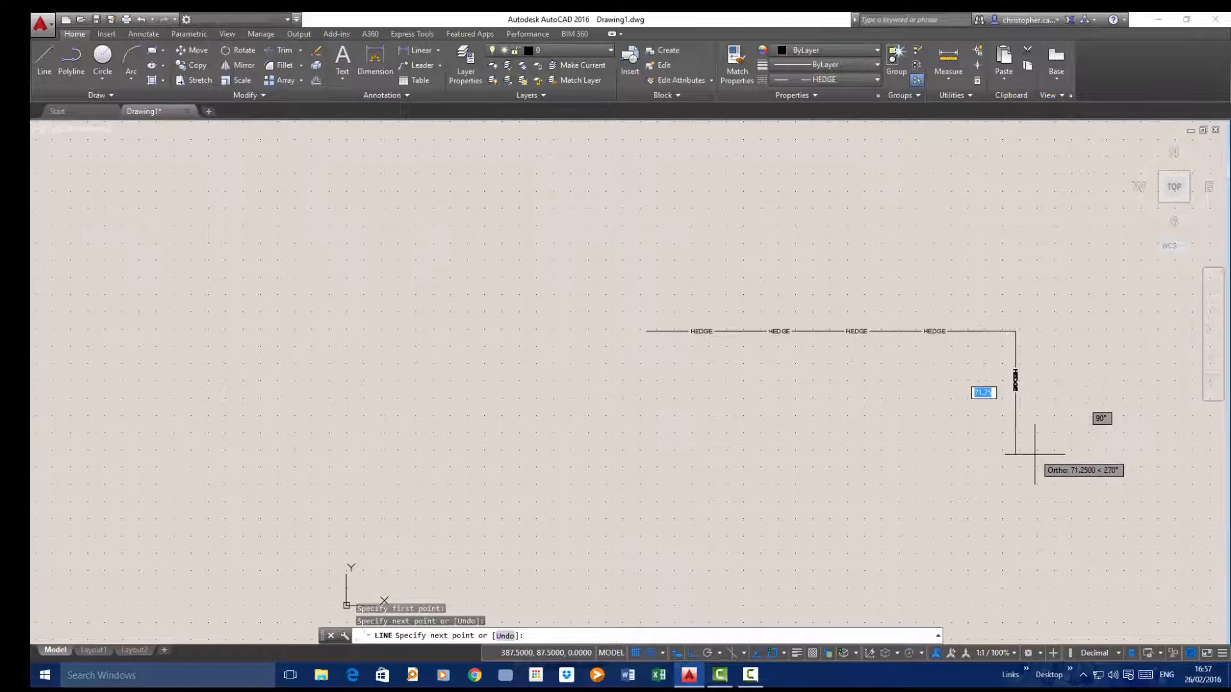
{"action": "left_click", "coordinate": [1010, 506]}
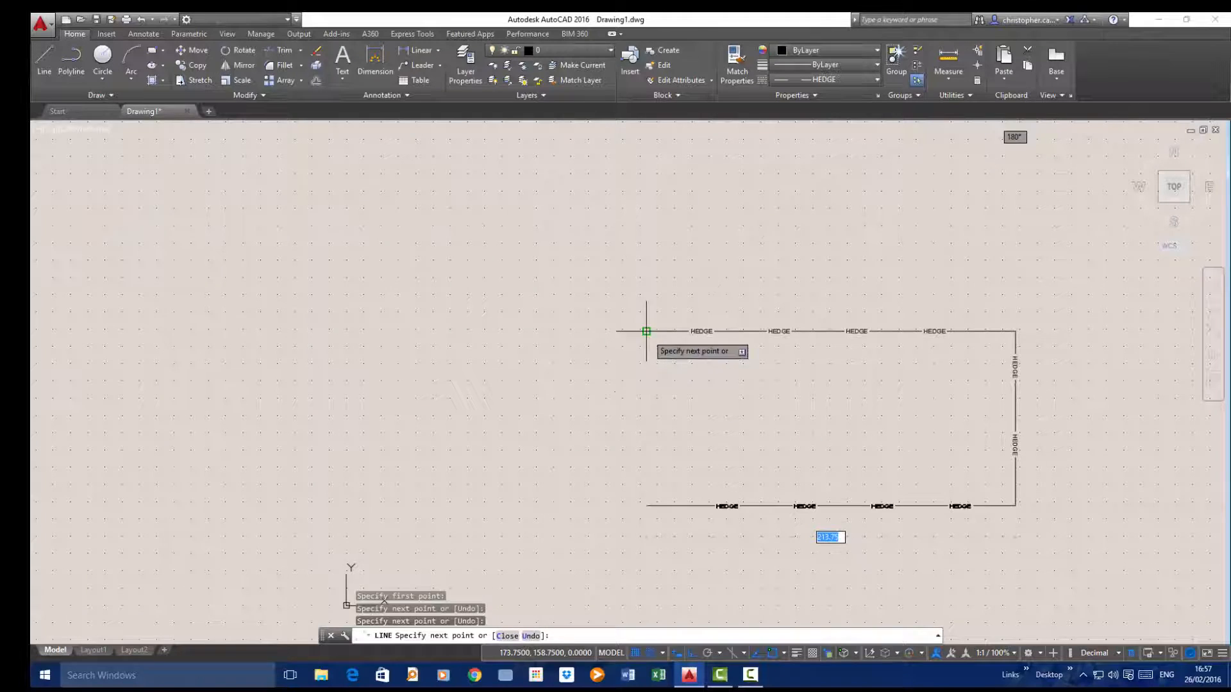
{"action": "left_click", "coordinate": [646, 472]}
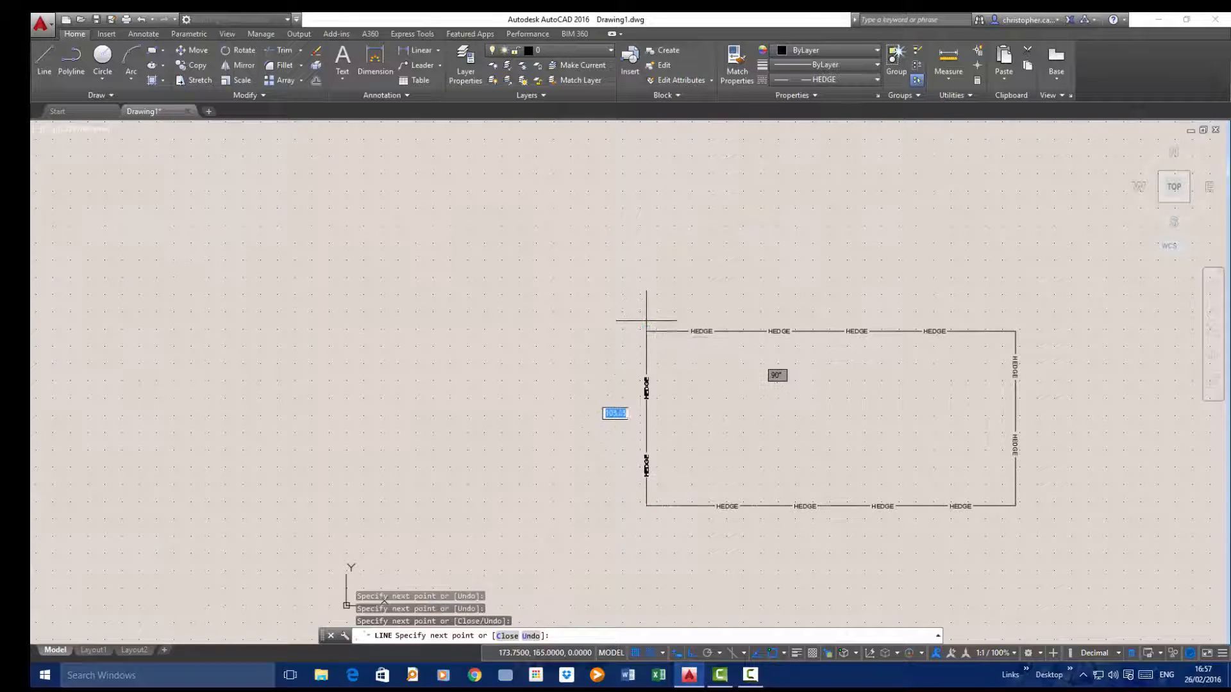
{"action": "right_click", "coordinate": [646, 344]}
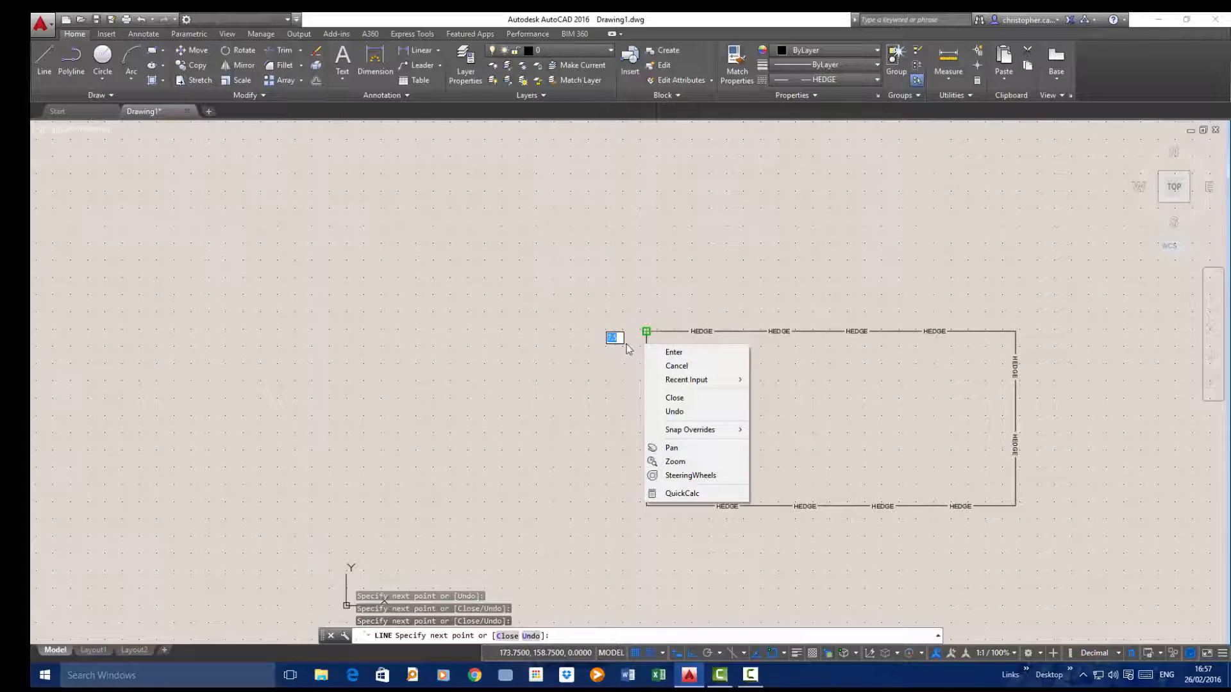
{"action": "left_click", "coordinate": [687, 354]}
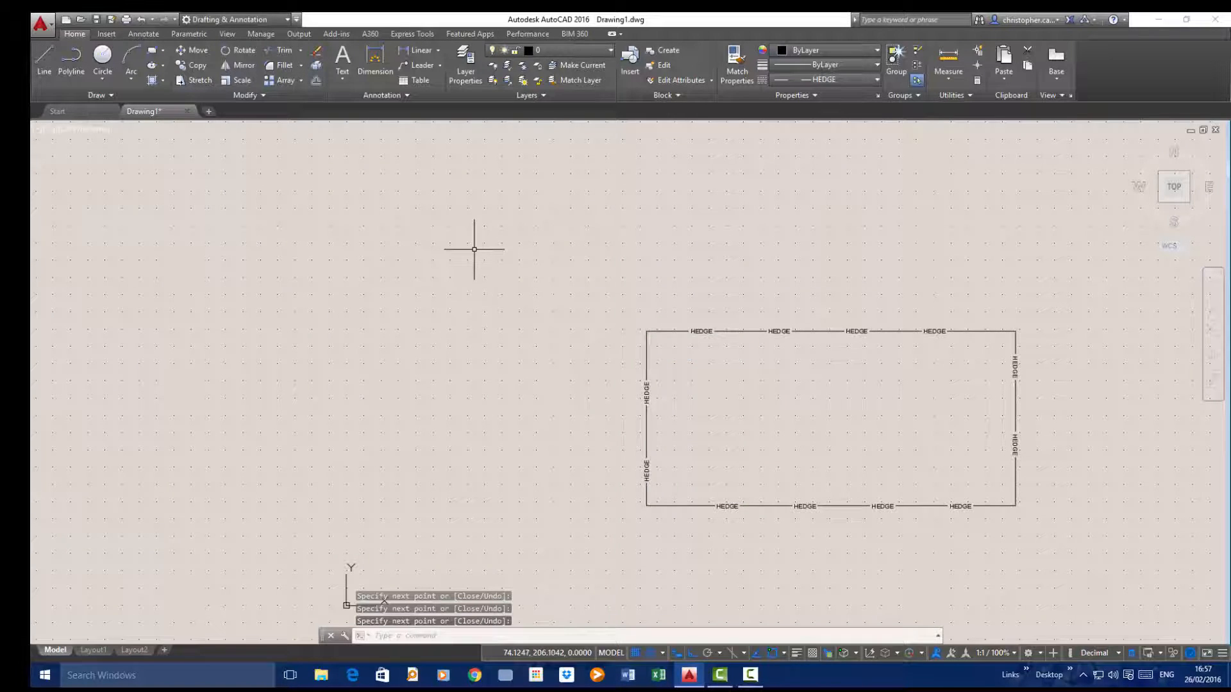
Load the GAS_LINE linetype from acadiso.lin and make it the current linetype
{"action": "type", "text": "z"}
{"action": "key", "text": "Return"}
{"action": "type", "text": "a"}
{"action": "key", "text": "Return"}
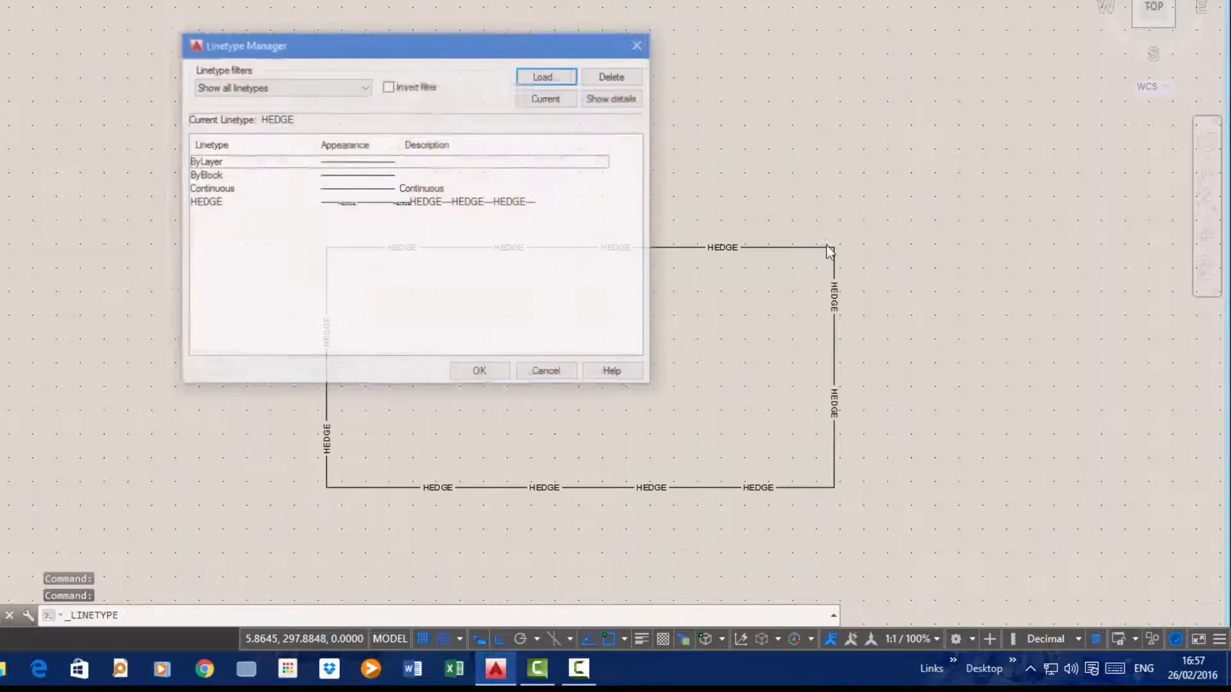
{"action": "left_click", "coordinate": [556, 77]}
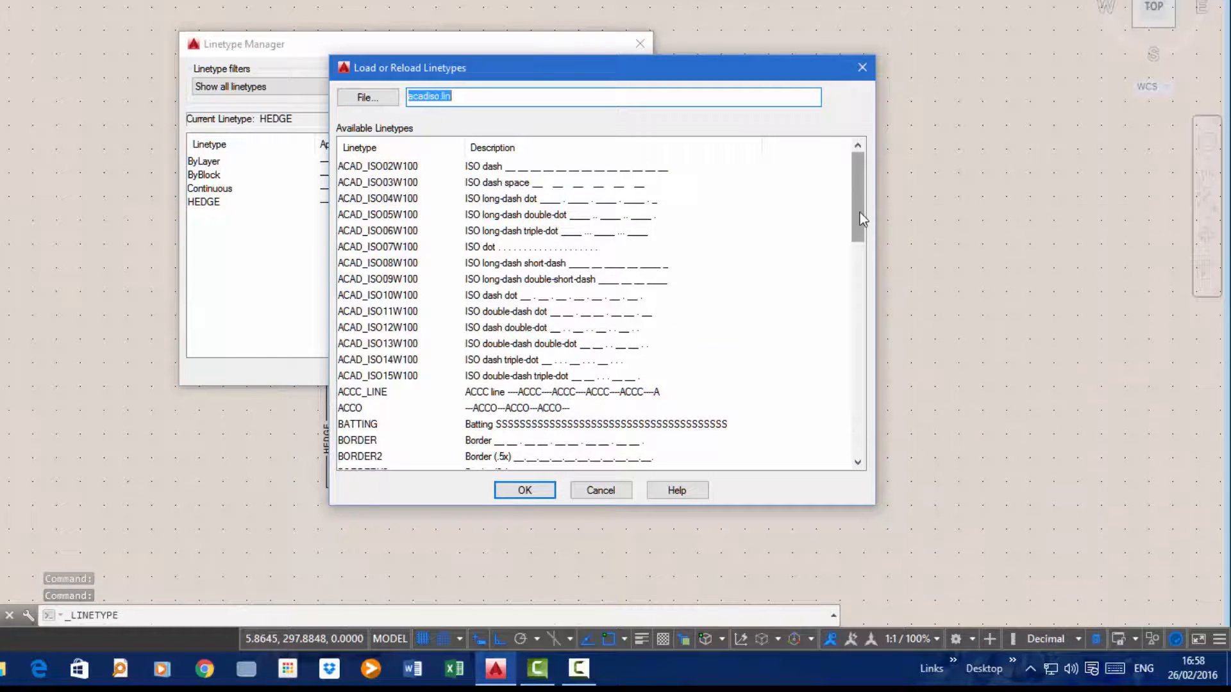
{"action": "left_click_drag", "start_coordinate": [860, 213], "coordinate": [855, 337]}
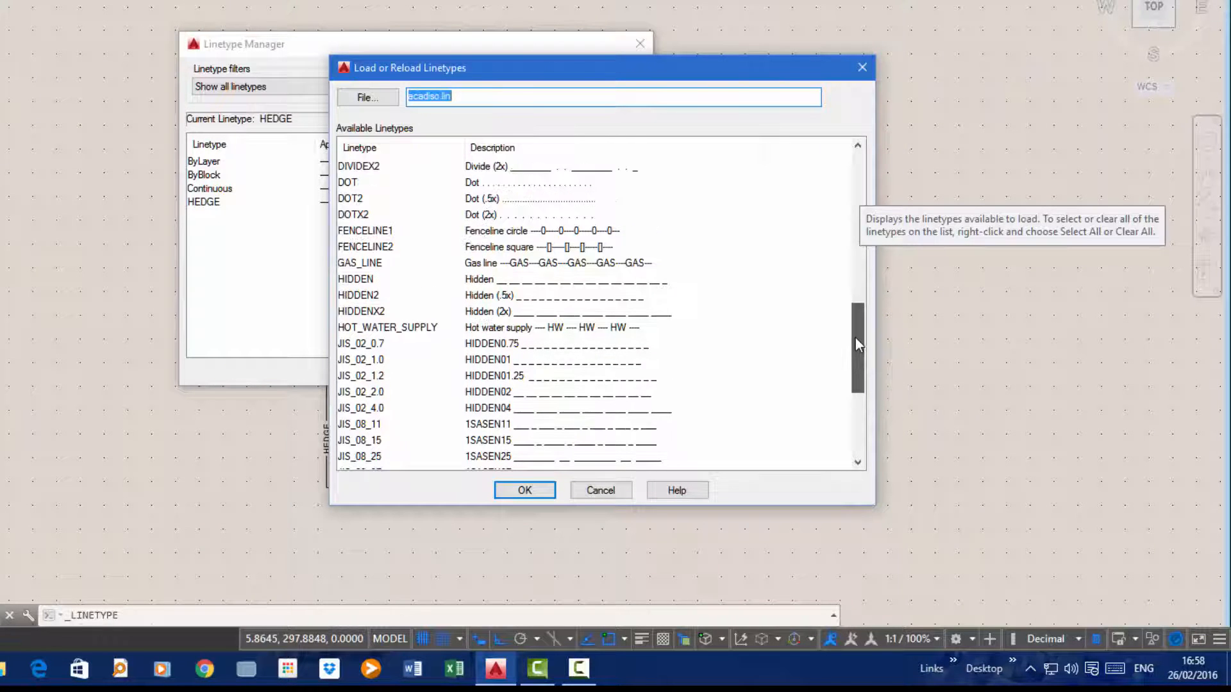
{"action": "left_click", "coordinate": [359, 263]}
{"action": "left_click", "coordinate": [524, 491]}
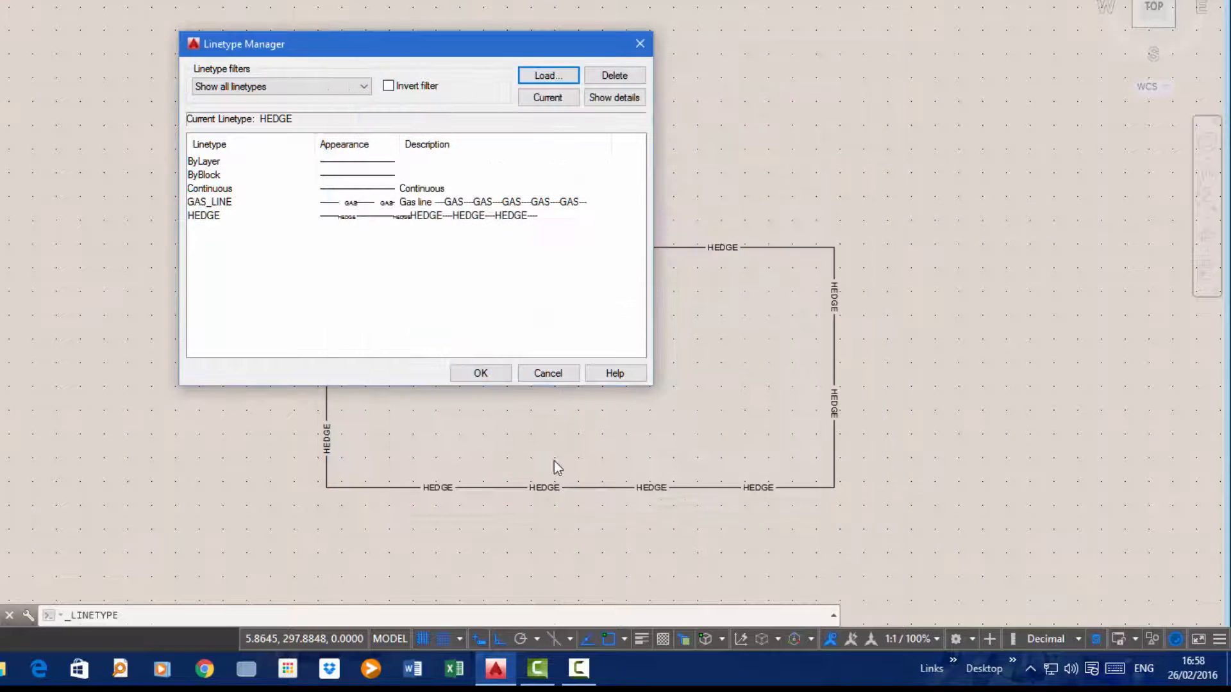
{"action": "left_click", "coordinate": [363, 203]}
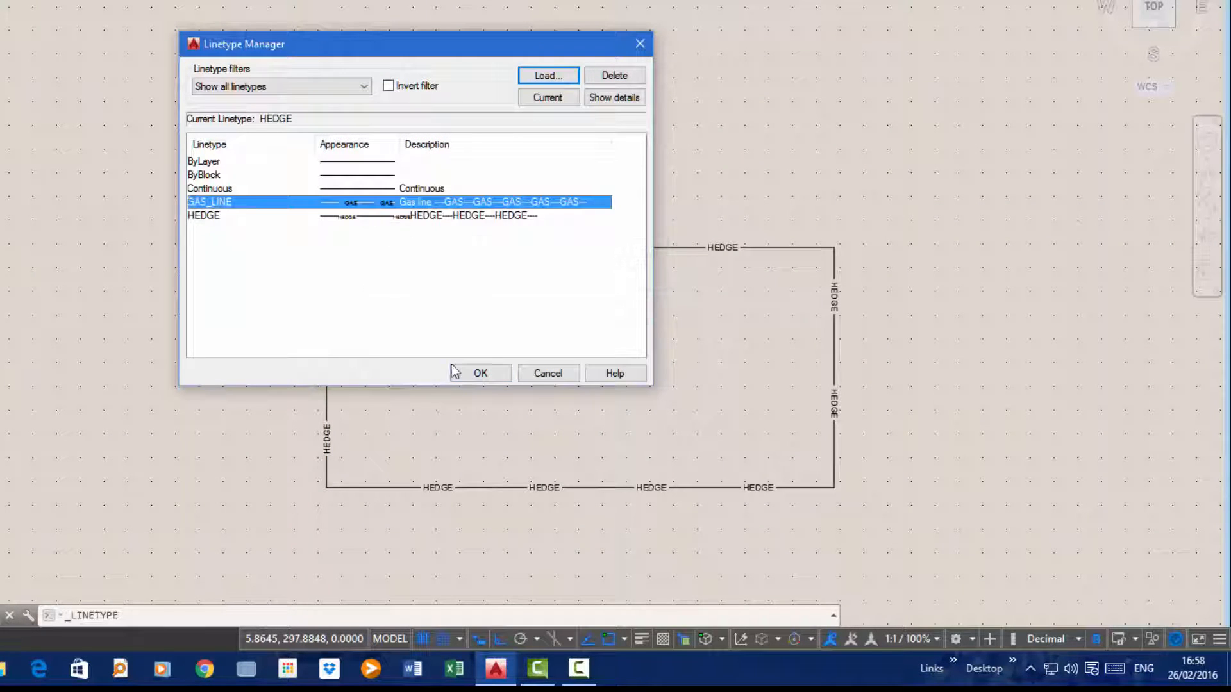
{"action": "left_click", "coordinate": [466, 371]}
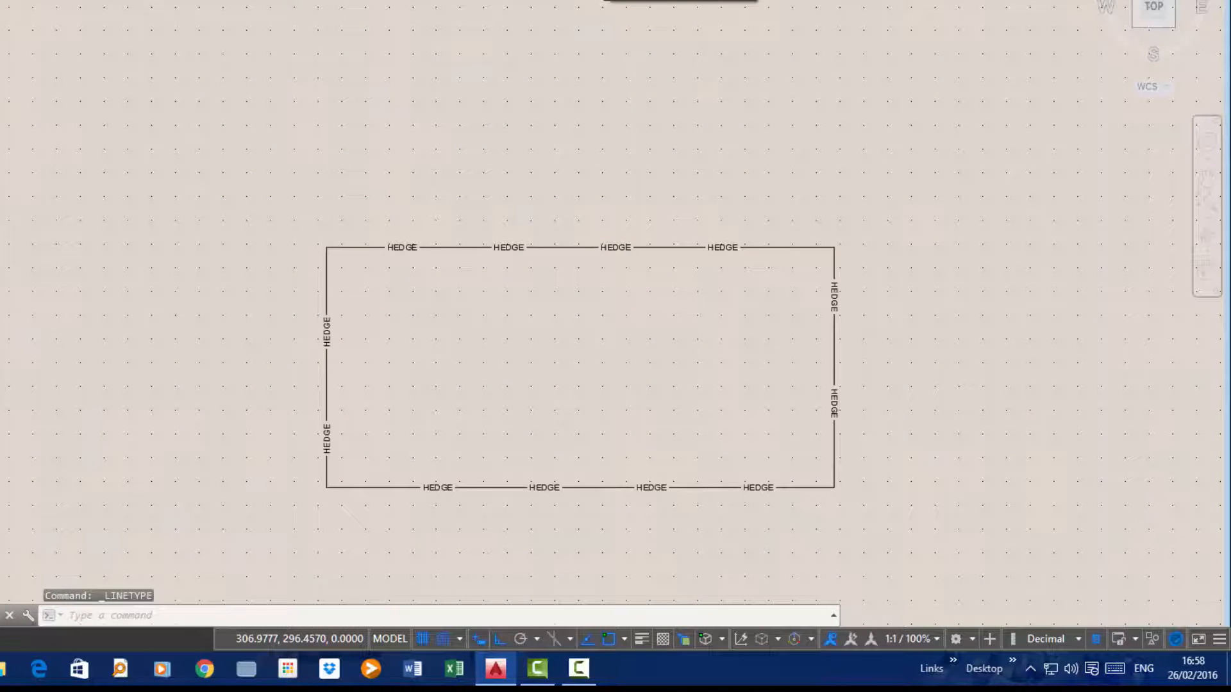
Draw a horizontal GAS_LINE line about 218 units long above the HEDGE rectangle
{"action": "type", "text": "l"}
{"action": "key", "text": "Return"}
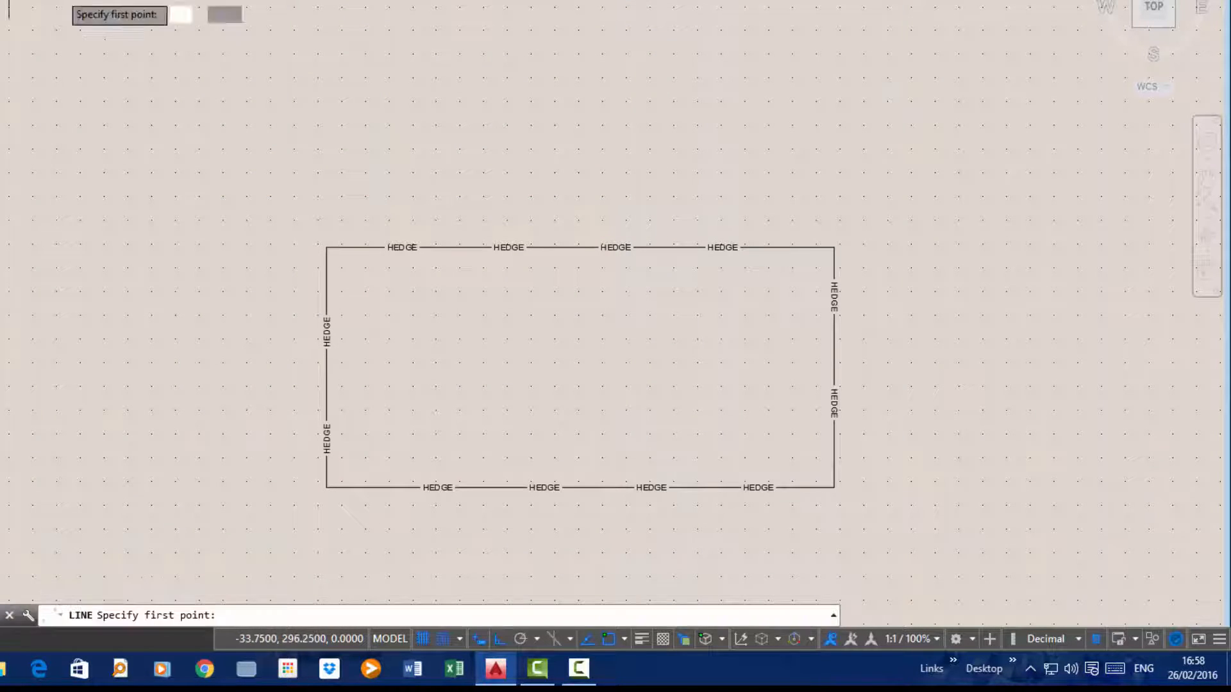
{"action": "left_click", "coordinate": [318, 183]}
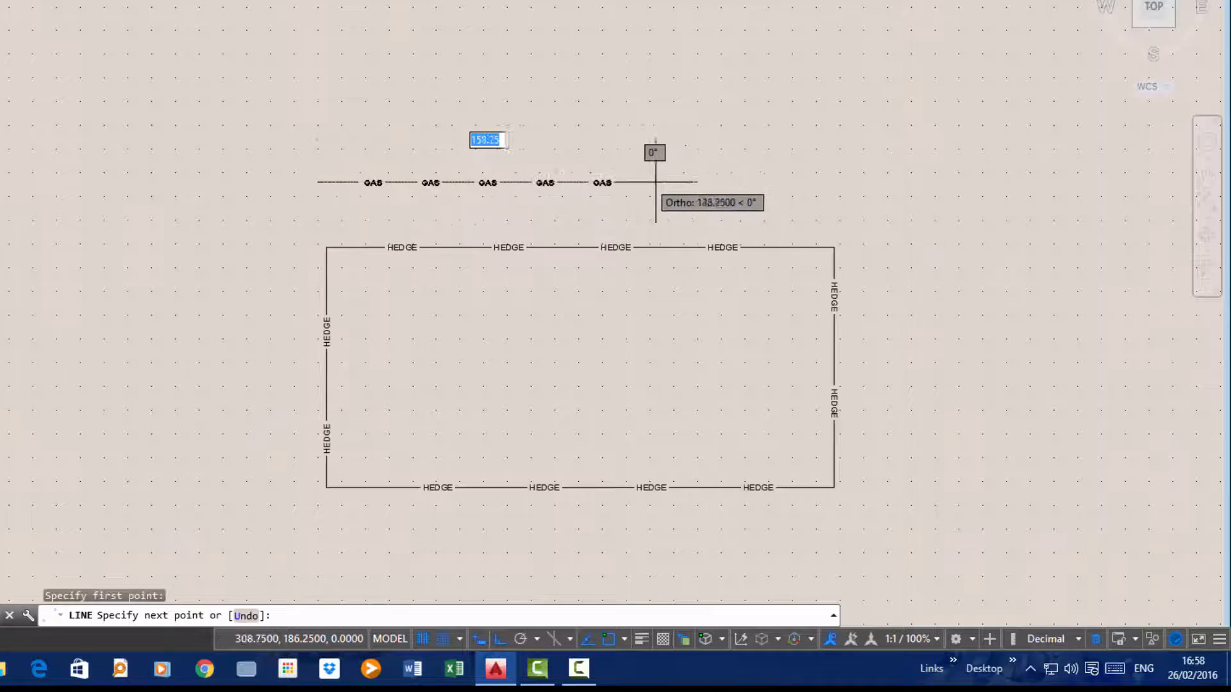
{"action": "left_click", "coordinate": [833, 182]}
{"action": "right_click", "coordinate": [841, 183]}
{"action": "left_click", "coordinate": [873, 192]}
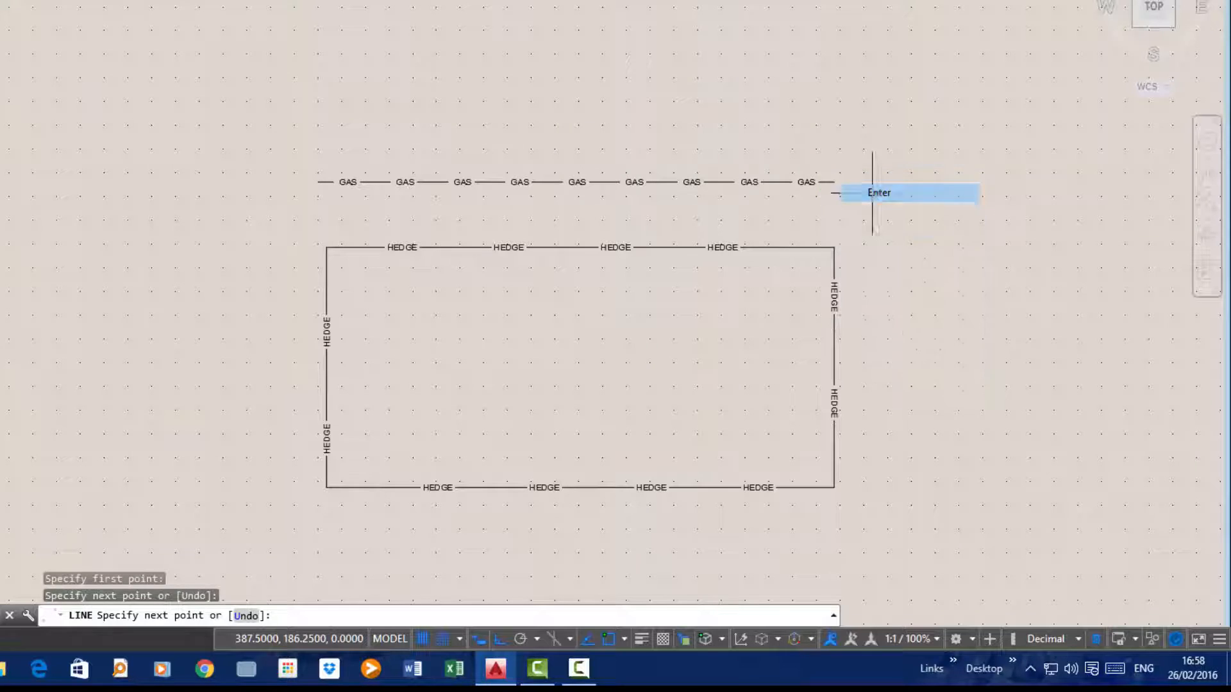
{"action": "scroll", "coordinate": [555, 159], "scroll_direction": "up", "scroll_amount": 4}
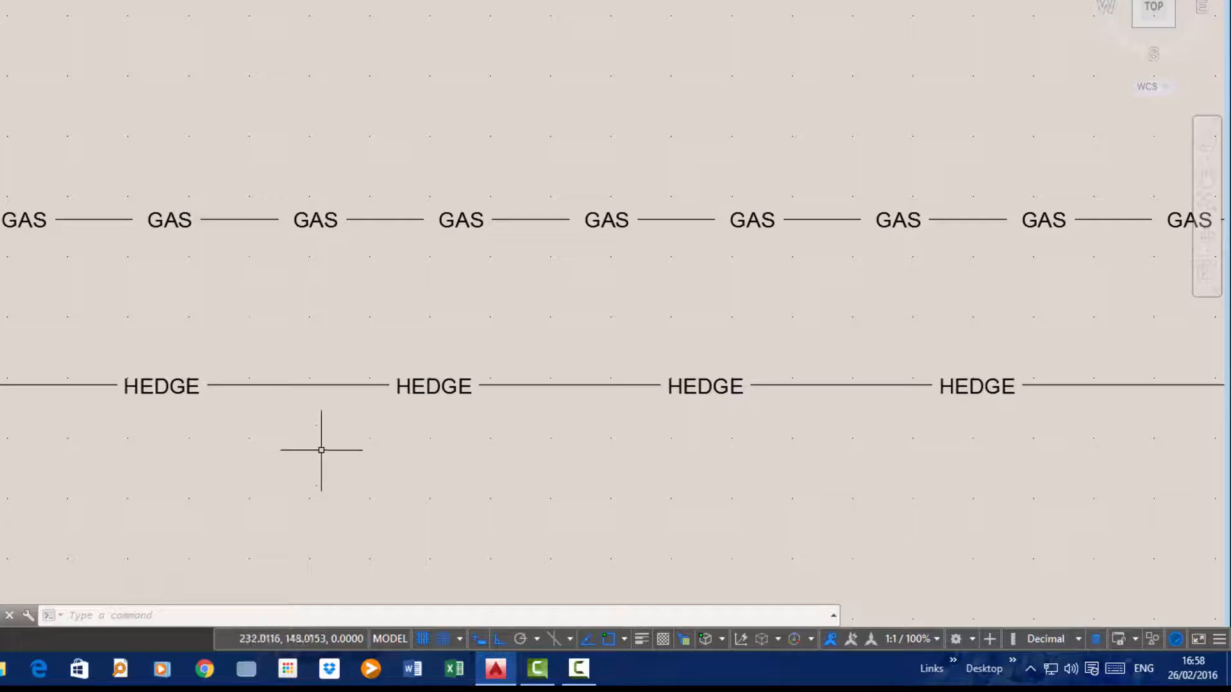
{"action": "scroll", "coordinate": [746, 282], "scroll_direction": "down", "scroll_amount": 4}
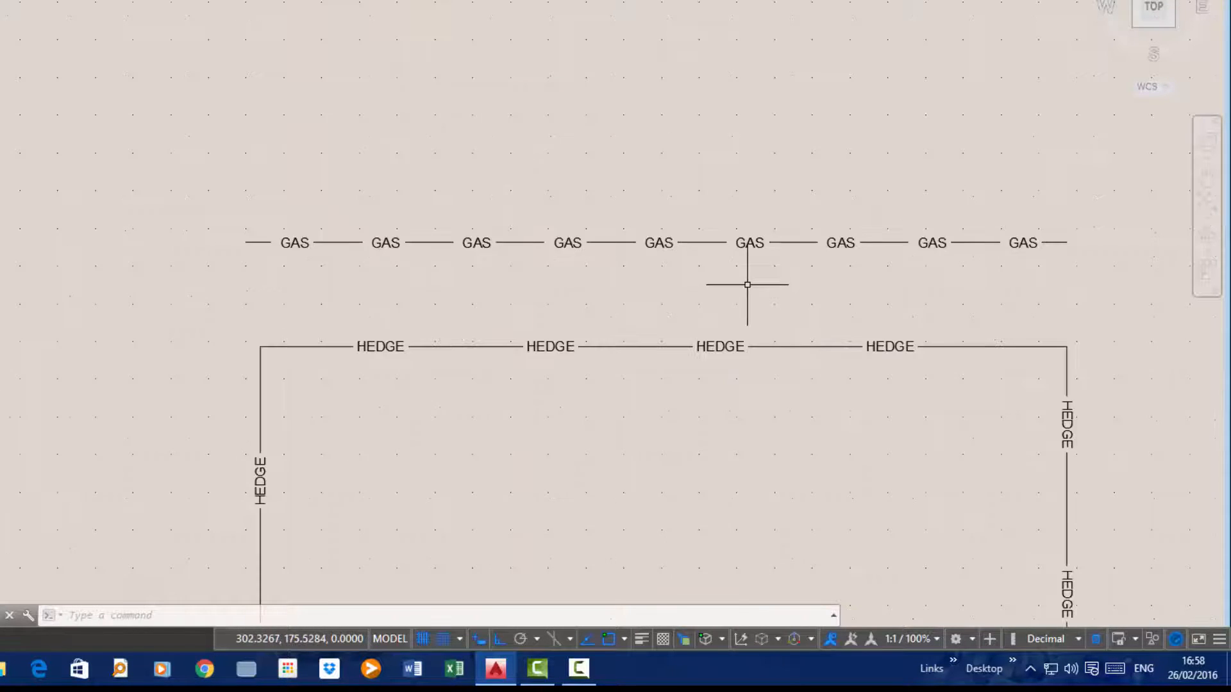
{"action": "middle_click_drag", "start_coordinate": [794, 434], "coordinate": [555, 313]}
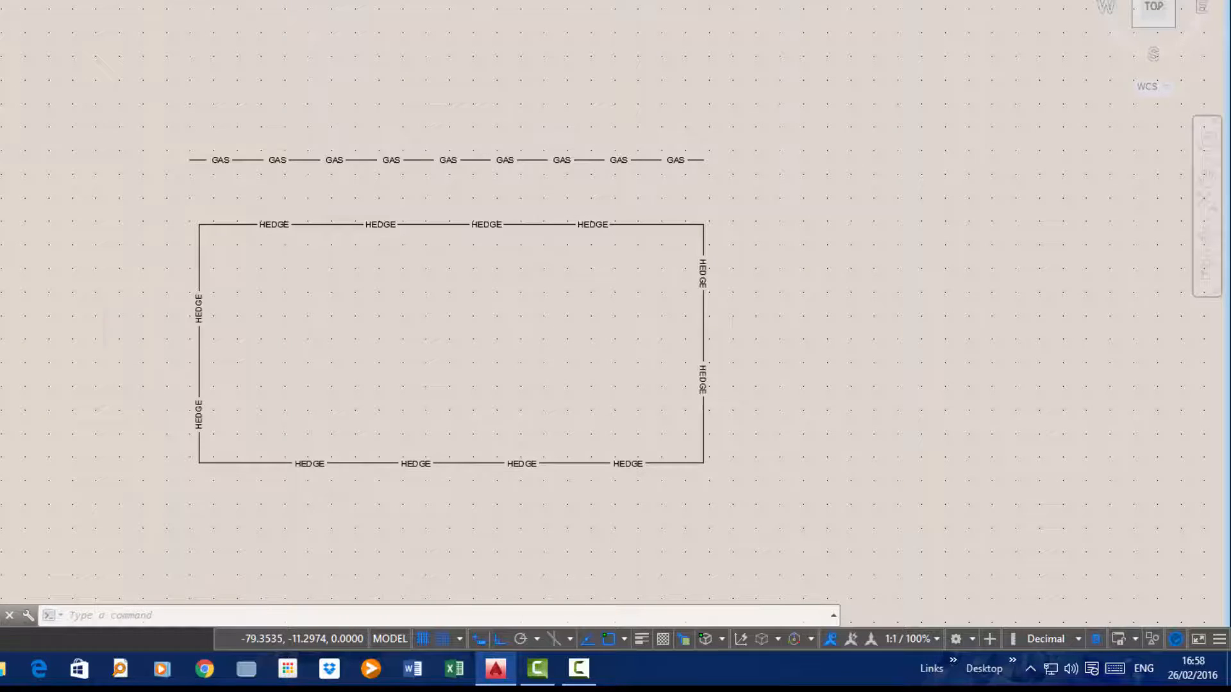
Switch to File Explorer and open HEDGE.lin from the AutoCAD Files folder in Documents
{"action": "key", "text": "super"}
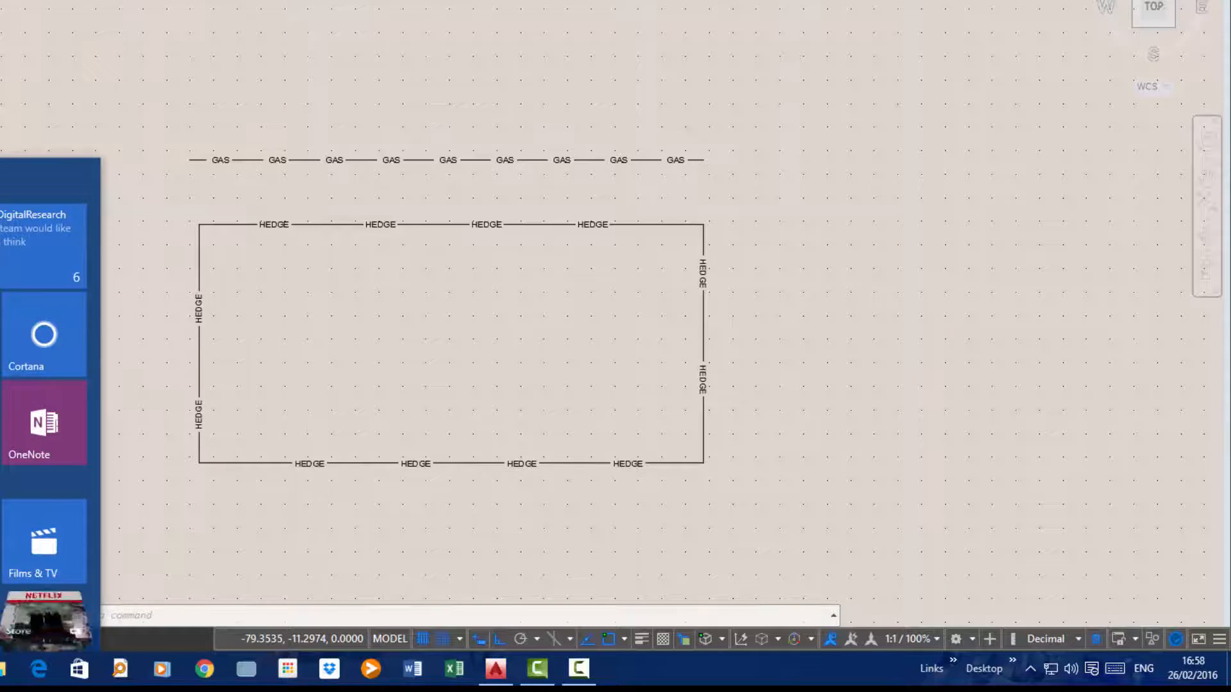
{"action": "scroll", "coordinate": [2, 478], "scroll_direction": "down", "scroll_amount": 5}
{"action": "scroll", "coordinate": [2, 478], "scroll_direction": "down", "scroll_amount": 1}
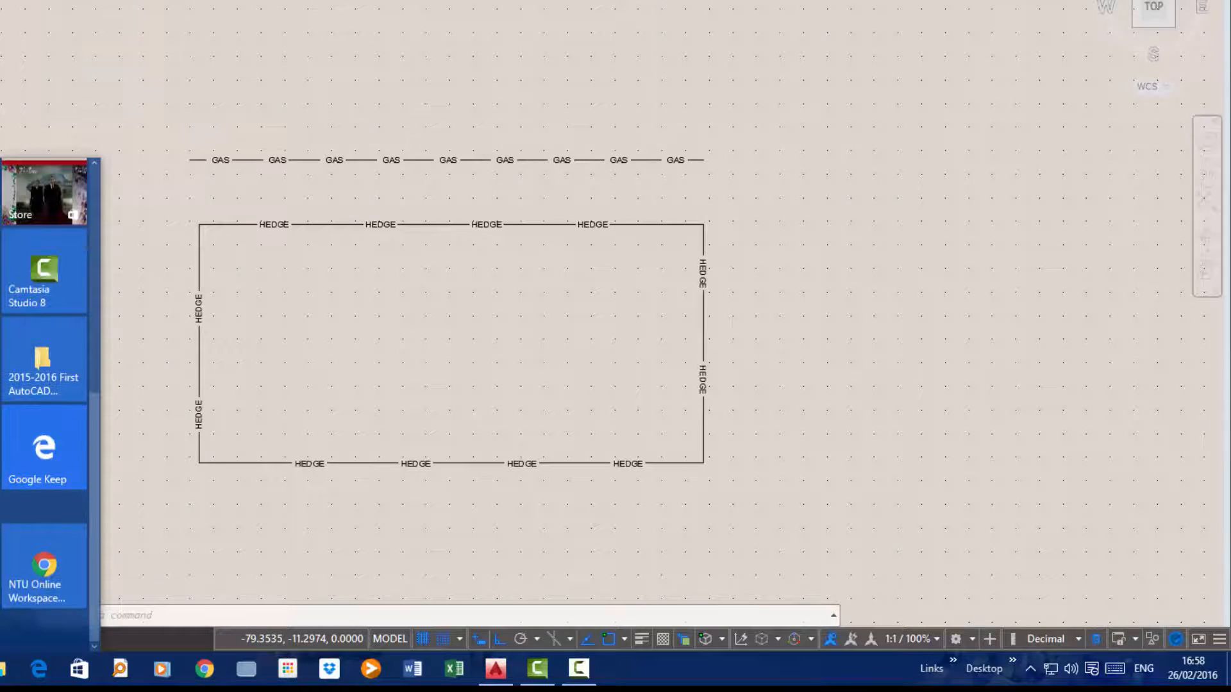
{"action": "key", "text": "Escape"}
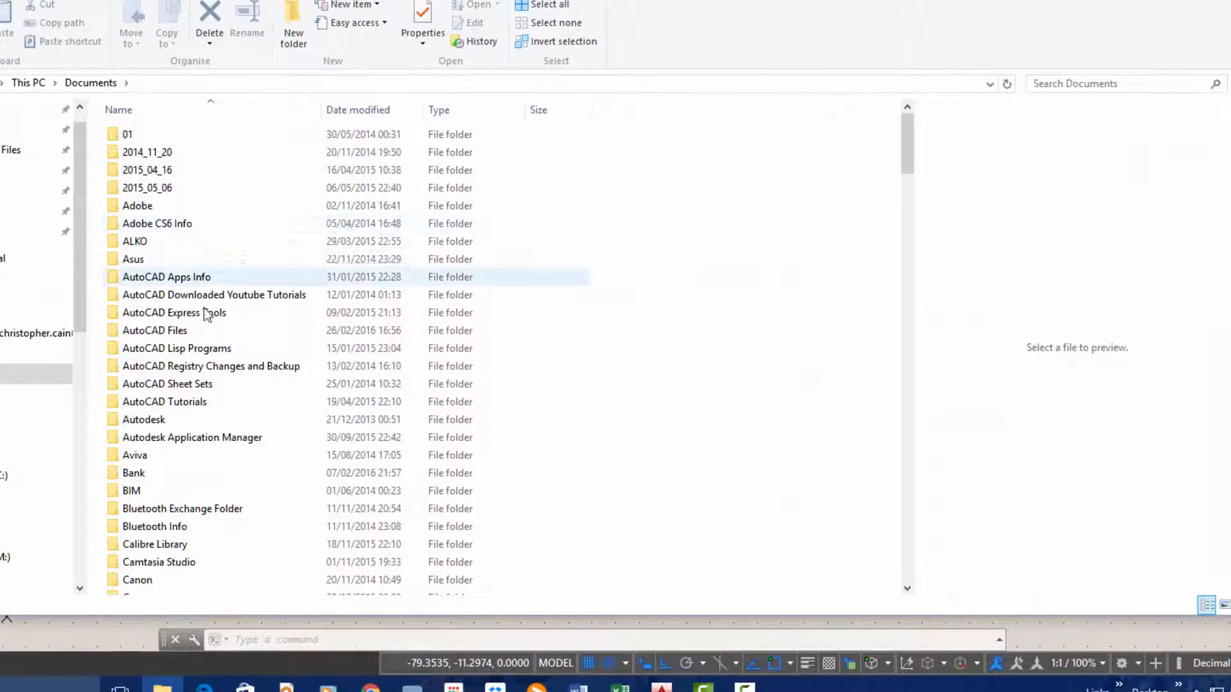
{"action": "scroll", "coordinate": [199, 314], "scroll_direction": "down", "scroll_amount": 1}
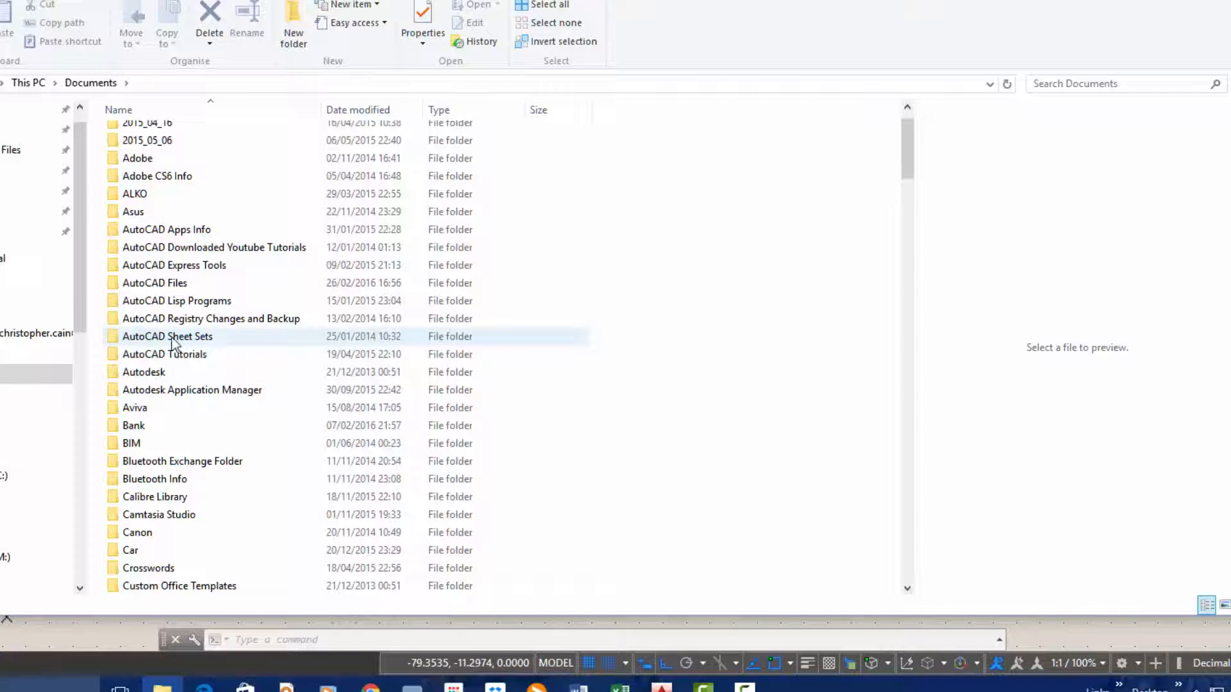
{"action": "double_click", "coordinate": [112, 283]}
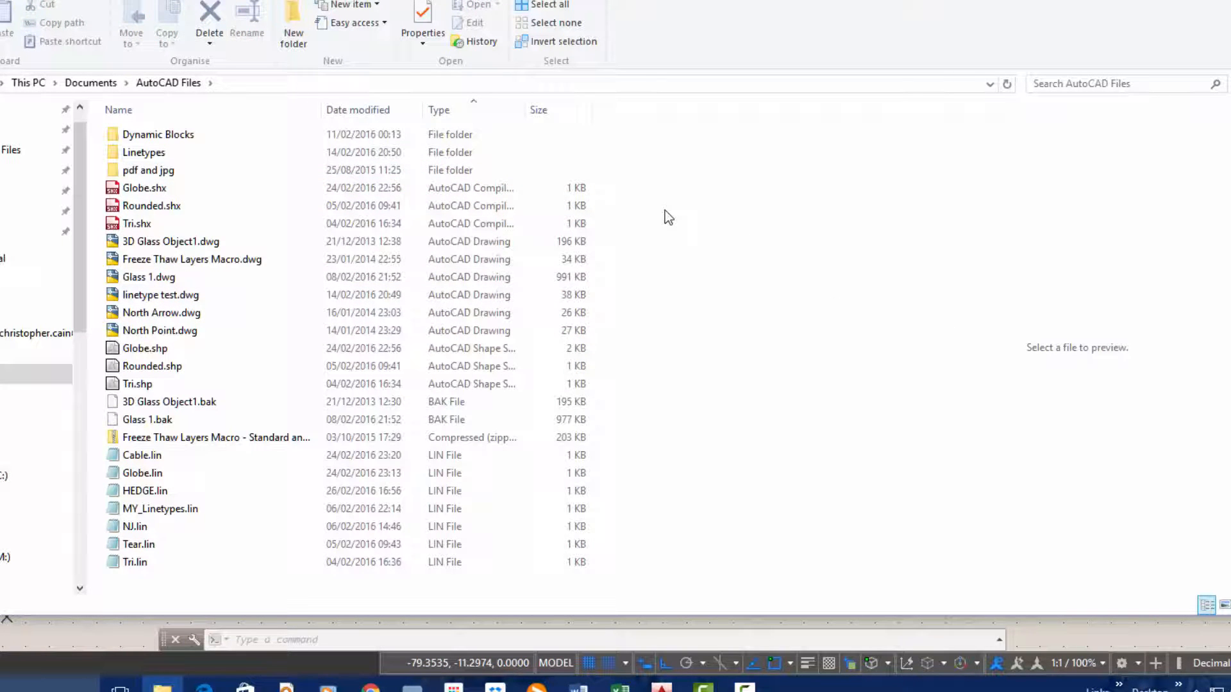
{"action": "double_click", "coordinate": [113, 491]}
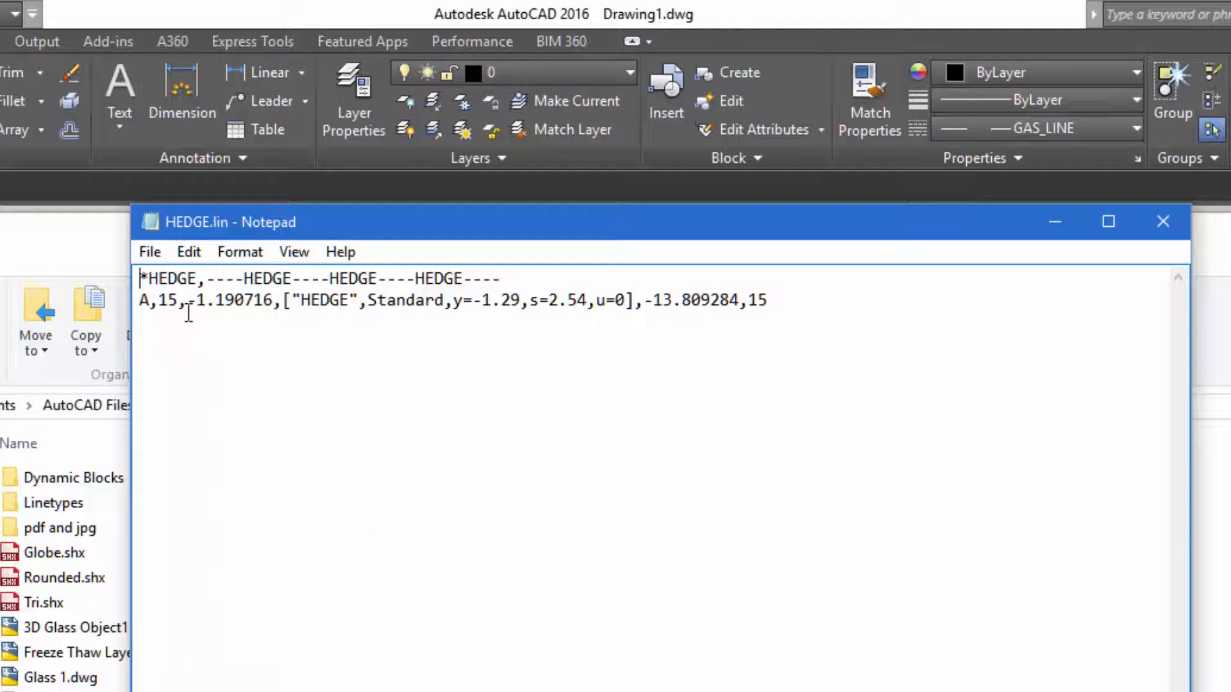
Set the first dash length in the HEDGE definition to 12 and save HEDGE.lin
{"action": "left_click_drag", "start_coordinate": [174, 300], "coordinate": [161, 300]}
{"action": "type", "text": "12"}
{"action": "left_click", "coordinate": [149, 254]}
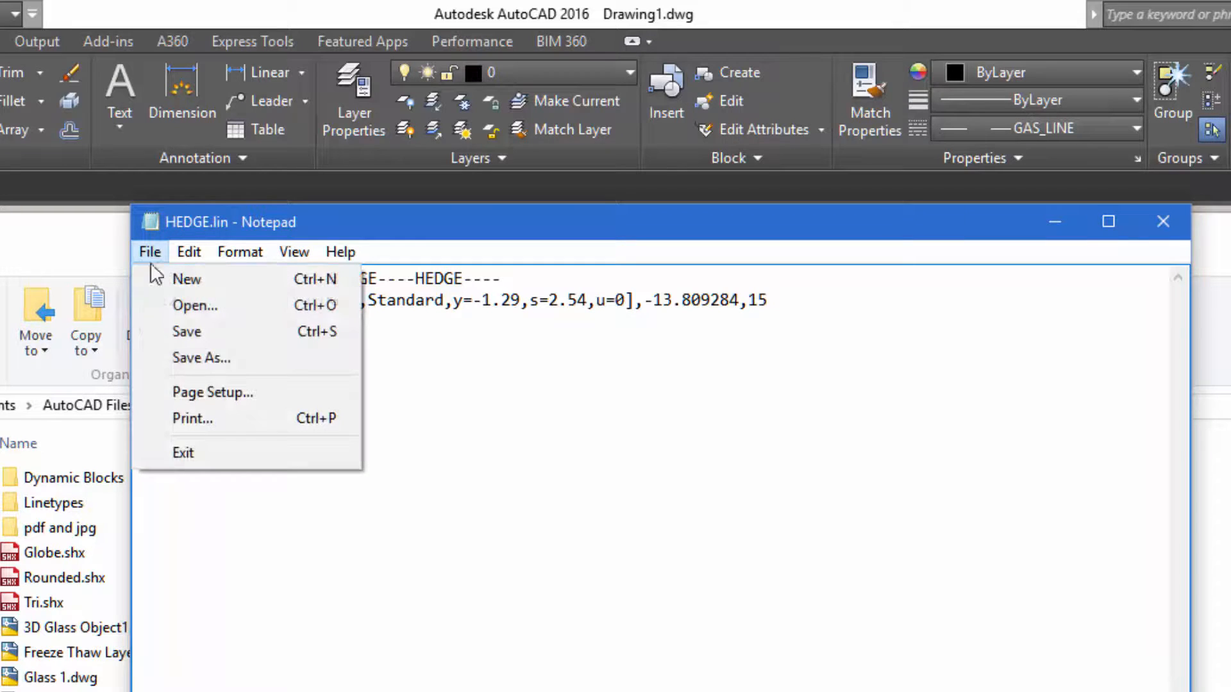
{"action": "left_click", "coordinate": [190, 332]}
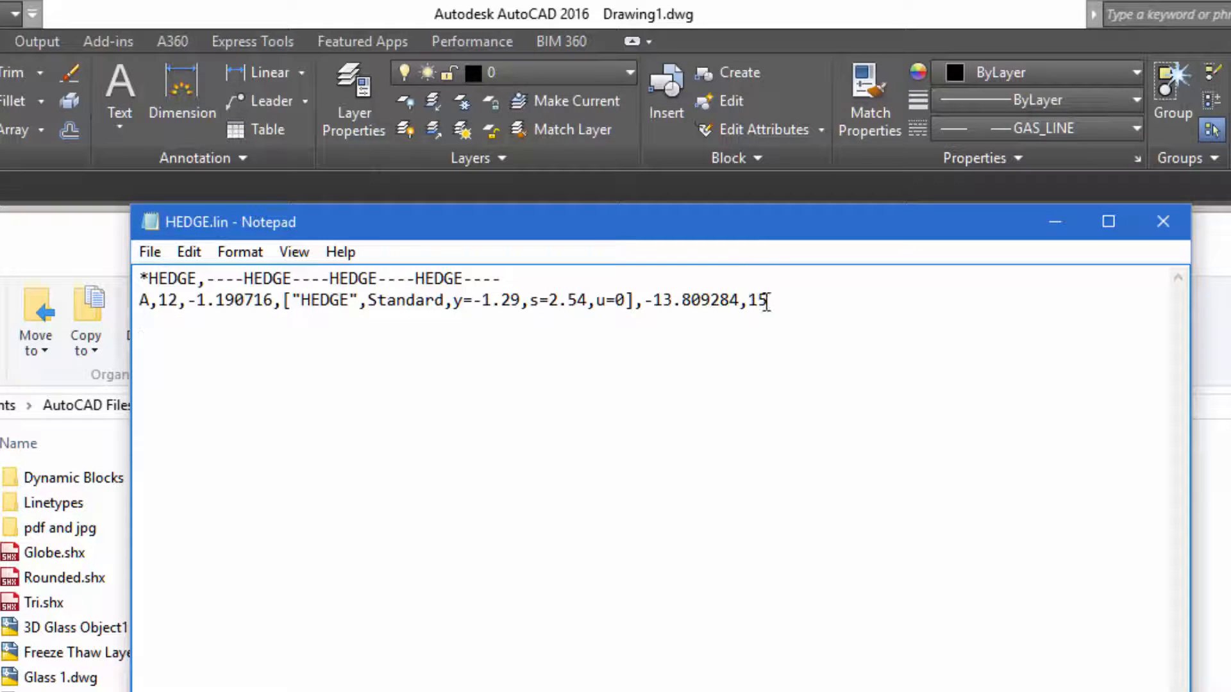
{"action": "left_click_drag", "start_coordinate": [767, 302], "coordinate": [116, 282]}
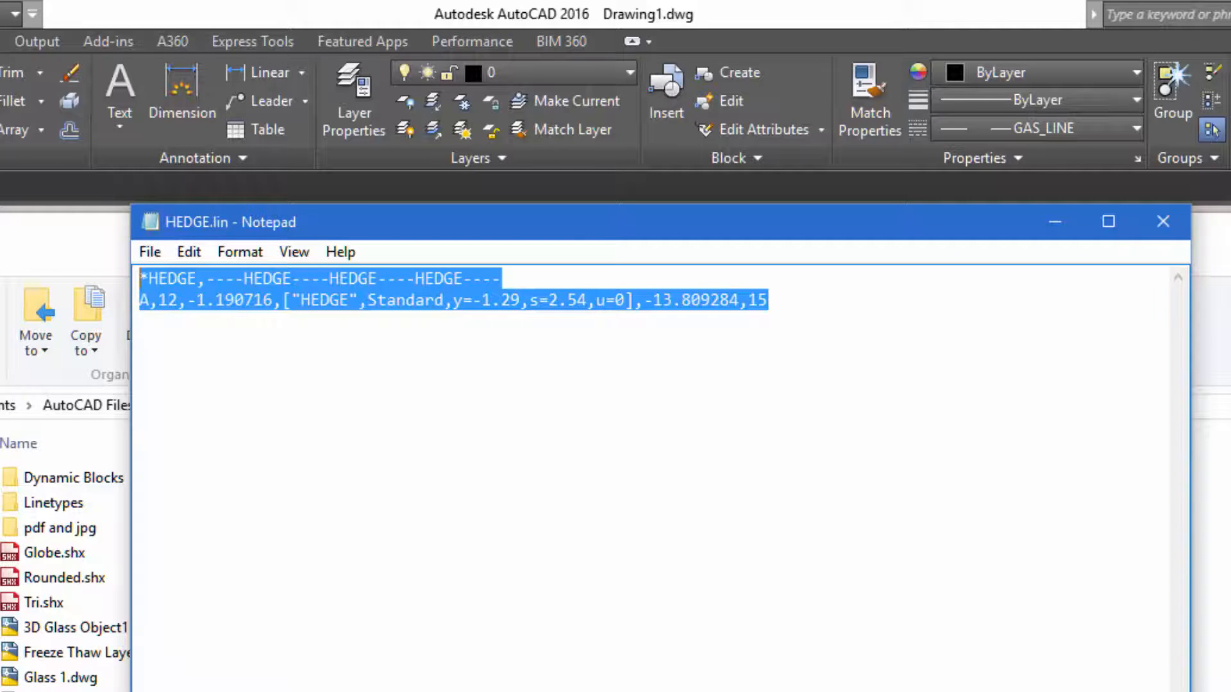
{"action": "left_click", "coordinate": [140, 321]}
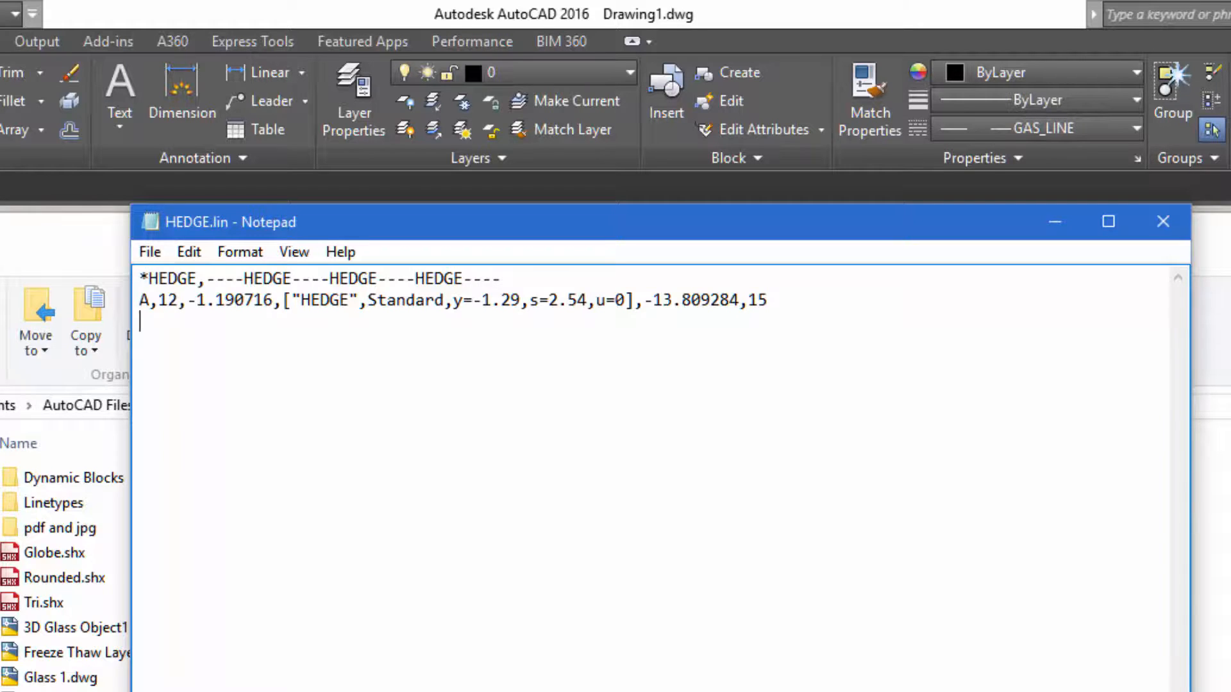
Switch to AutoCAD and copy the first folder path under Support File Search Path in the Options dialog
{"action": "key", "text": "alt+Tab"}
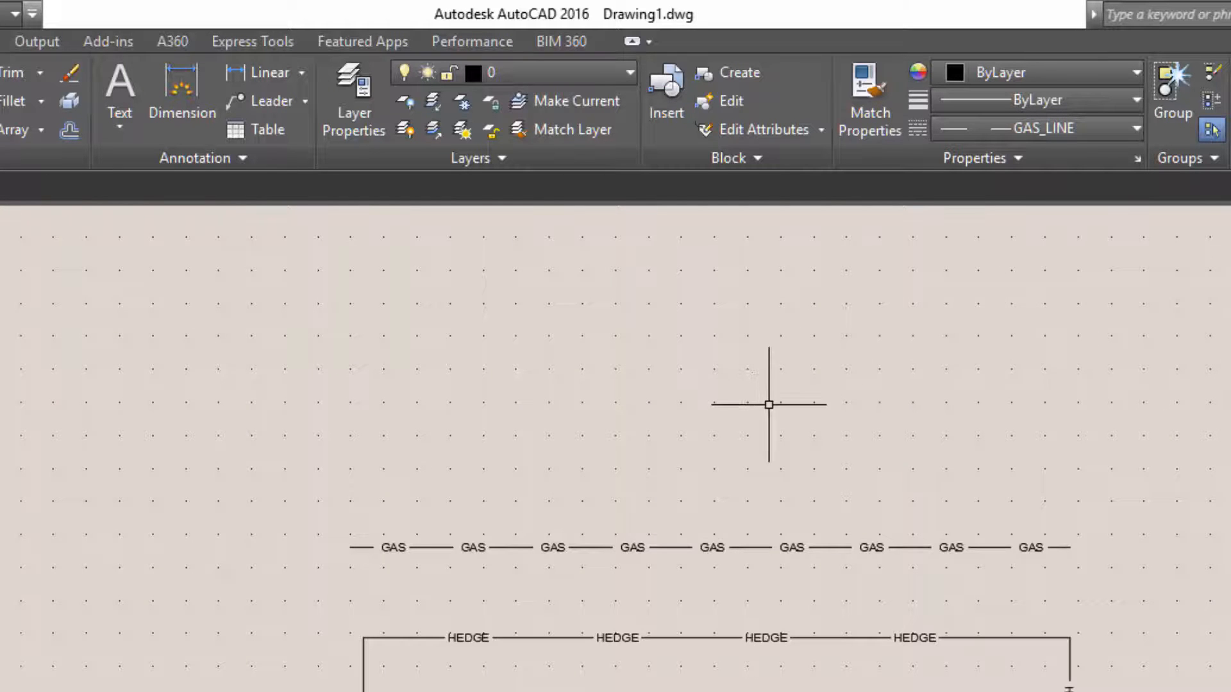
{"action": "right_click", "coordinate": [763, 378]}
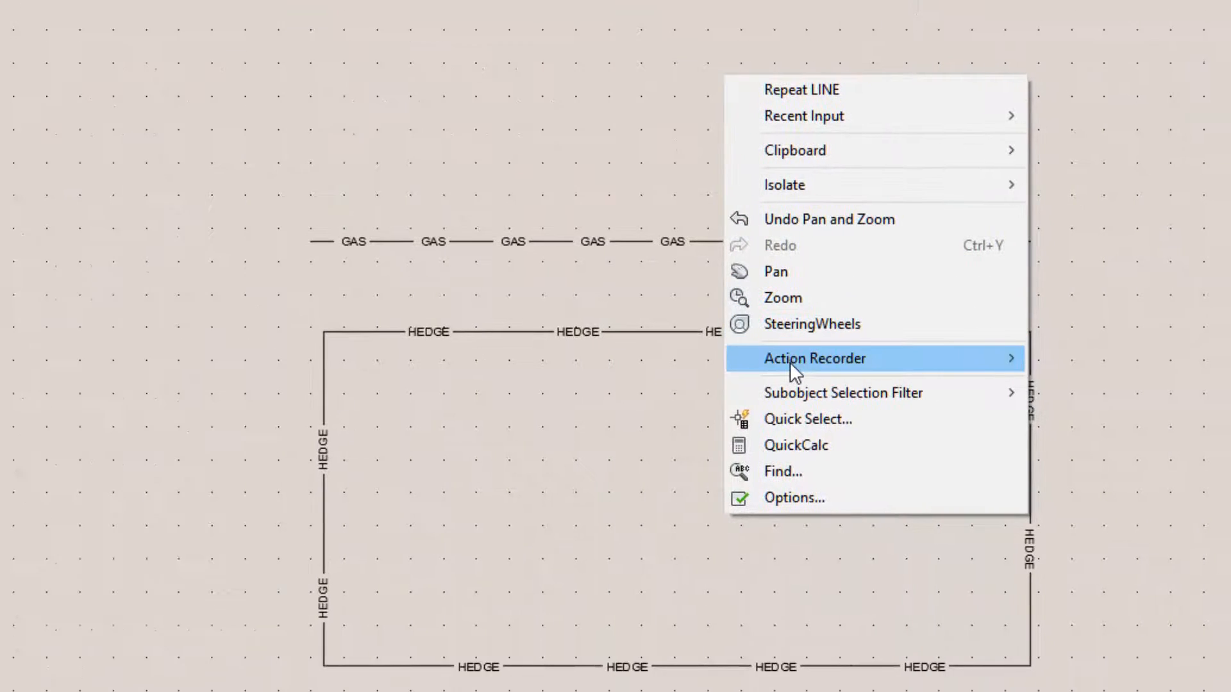
{"action": "left_click", "coordinate": [803, 496]}
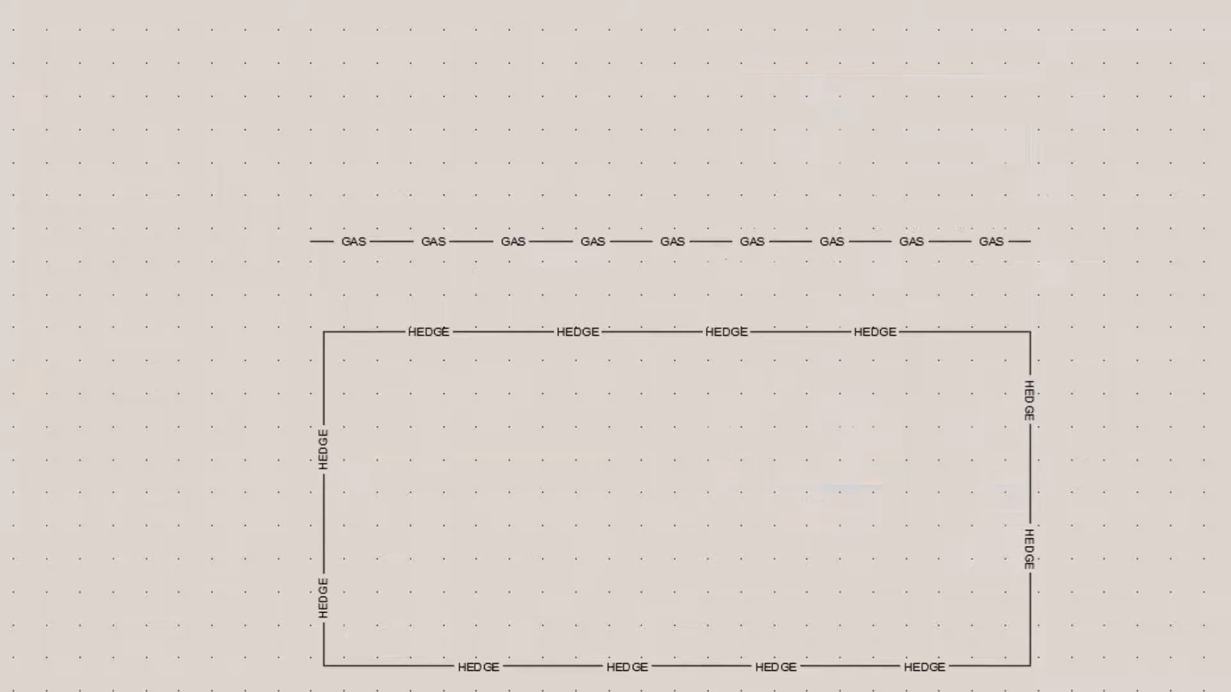
{"action": "left_click", "coordinate": [292, 95]}
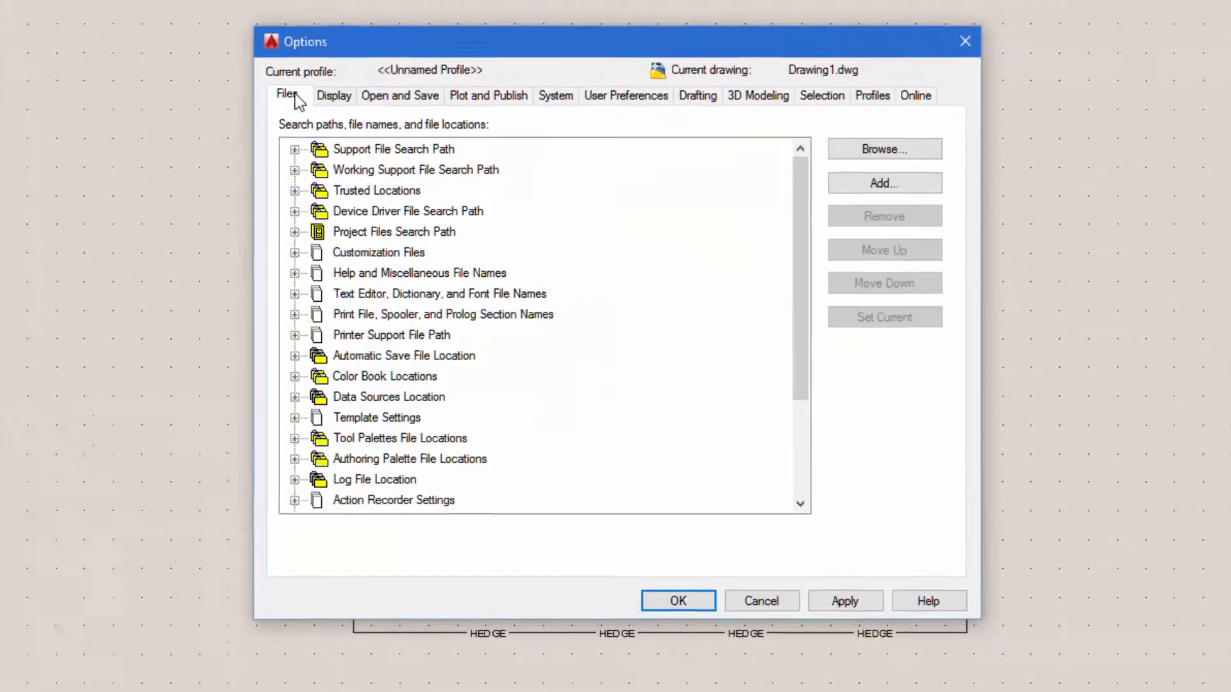
{"action": "mouse_move", "coordinate": [345, 154]}
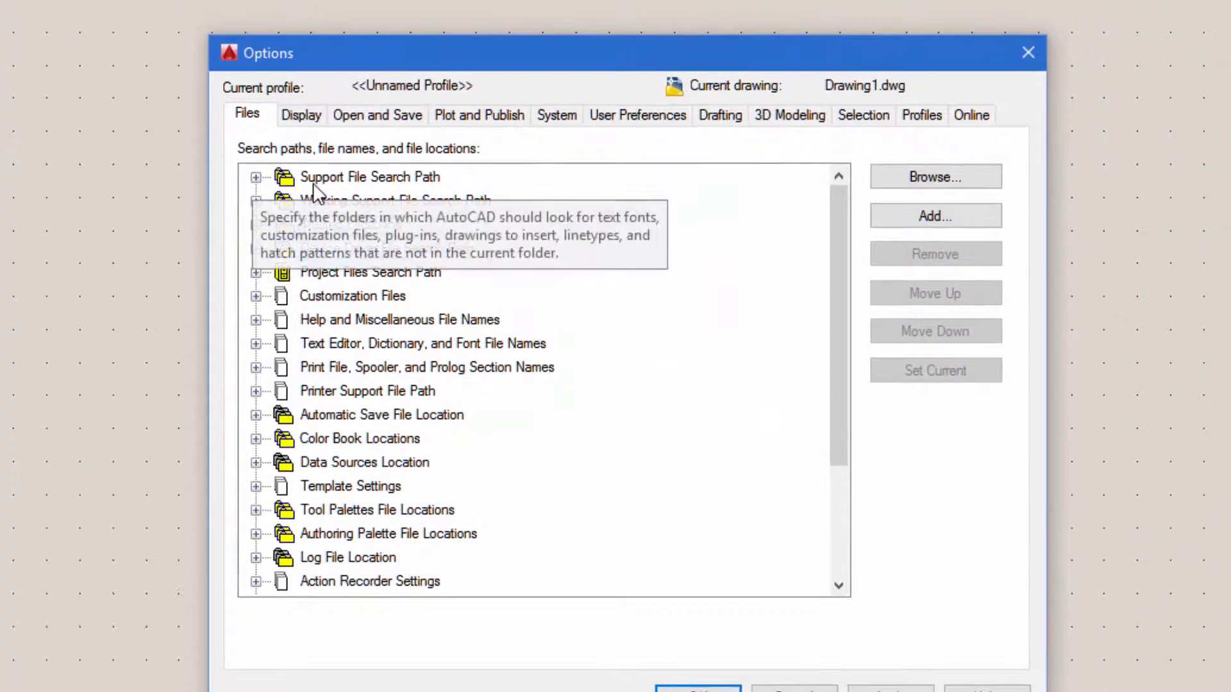
{"action": "left_click", "coordinate": [255, 177]}
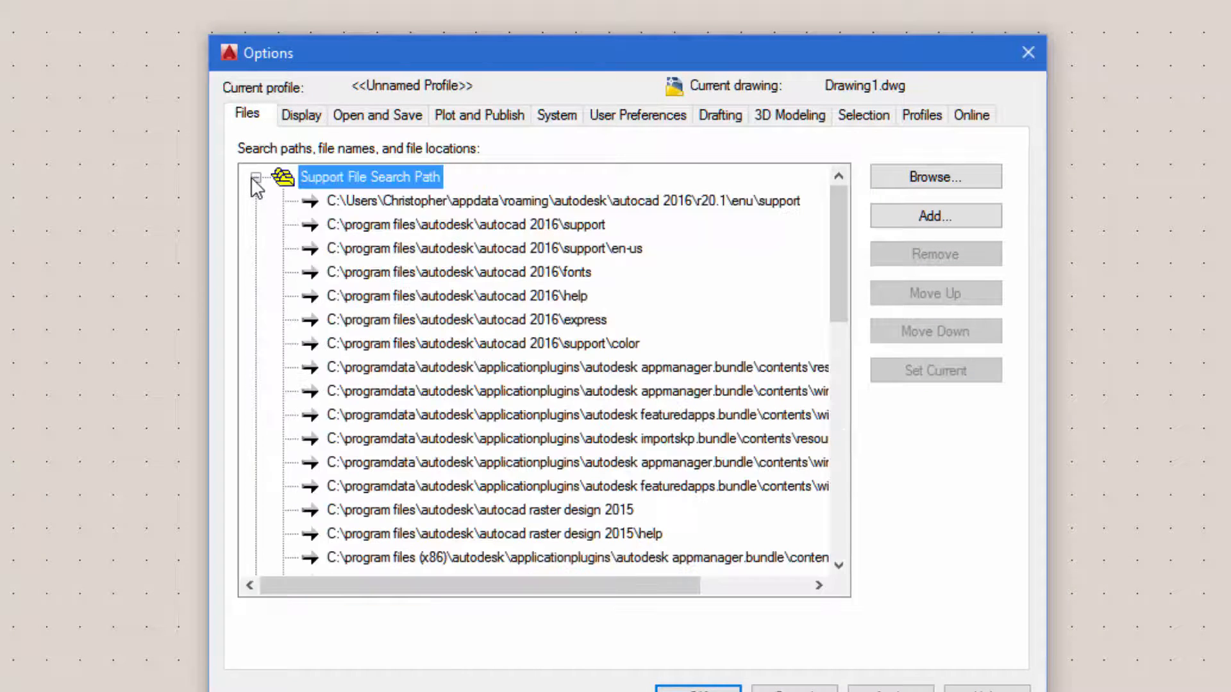
{"action": "left_click", "coordinate": [474, 200]}
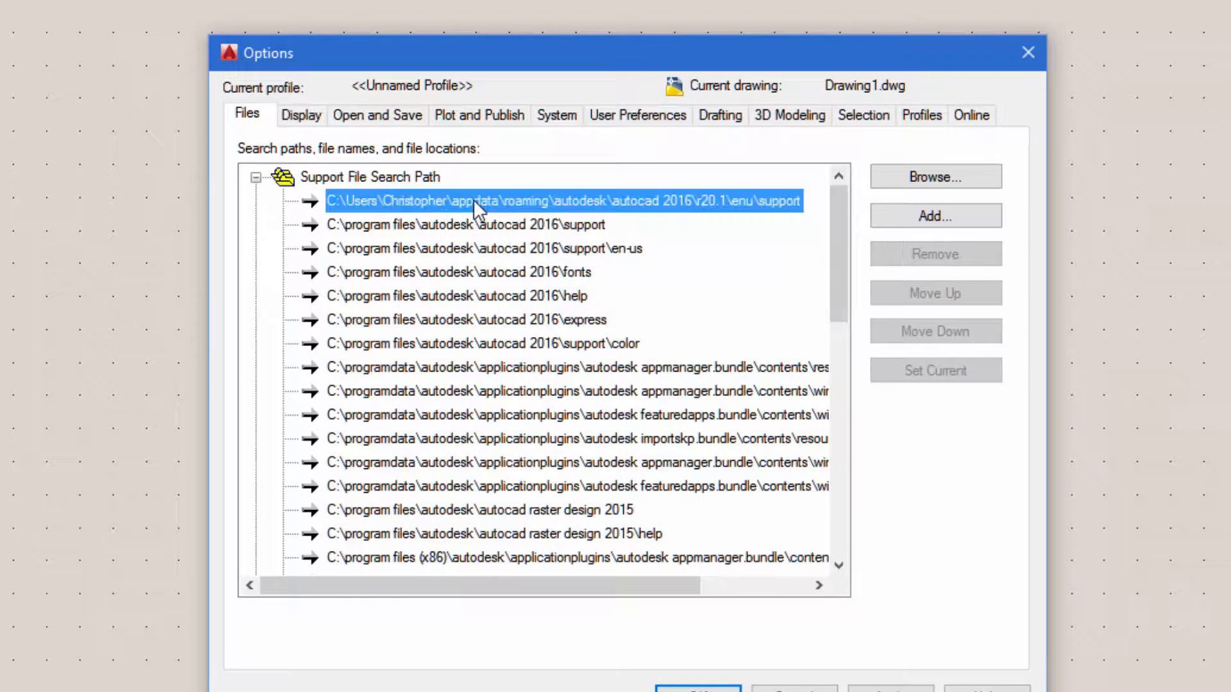
{"action": "left_click", "coordinate": [514, 199]}
{"action": "key", "text": "ctrl+c"}
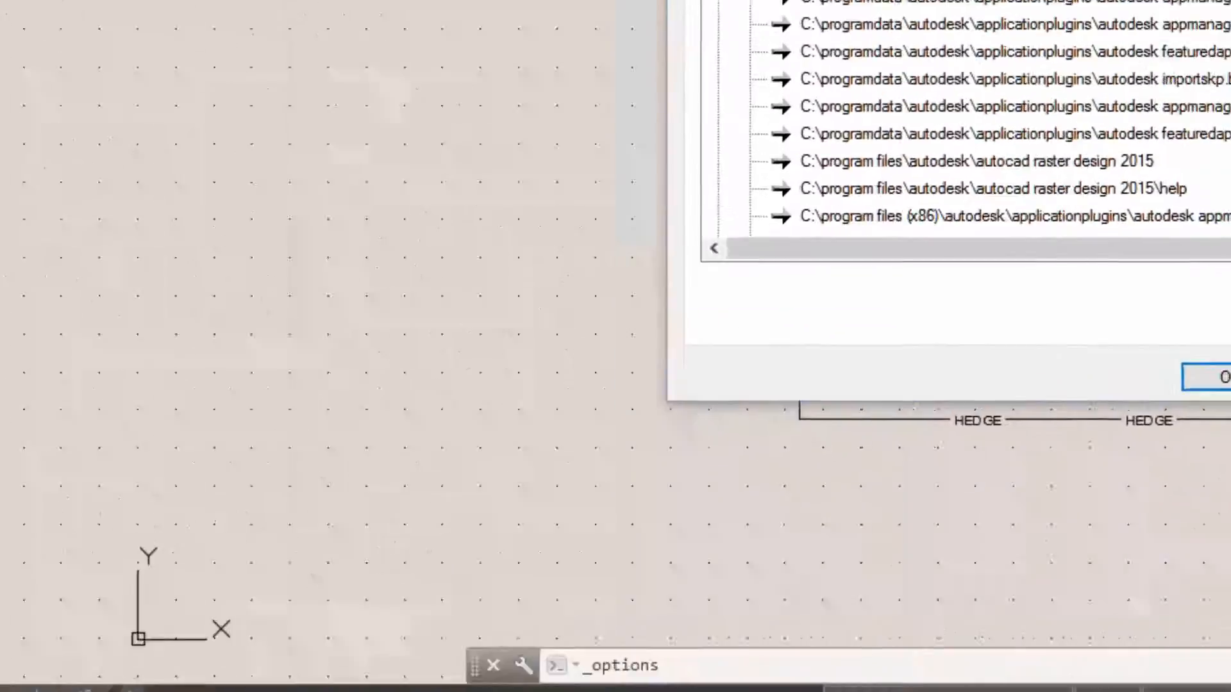
Open a new File Explorer window and go to the copied AutoCAD 2016 support folder path
{"action": "left_click", "coordinate": [77, 615]}
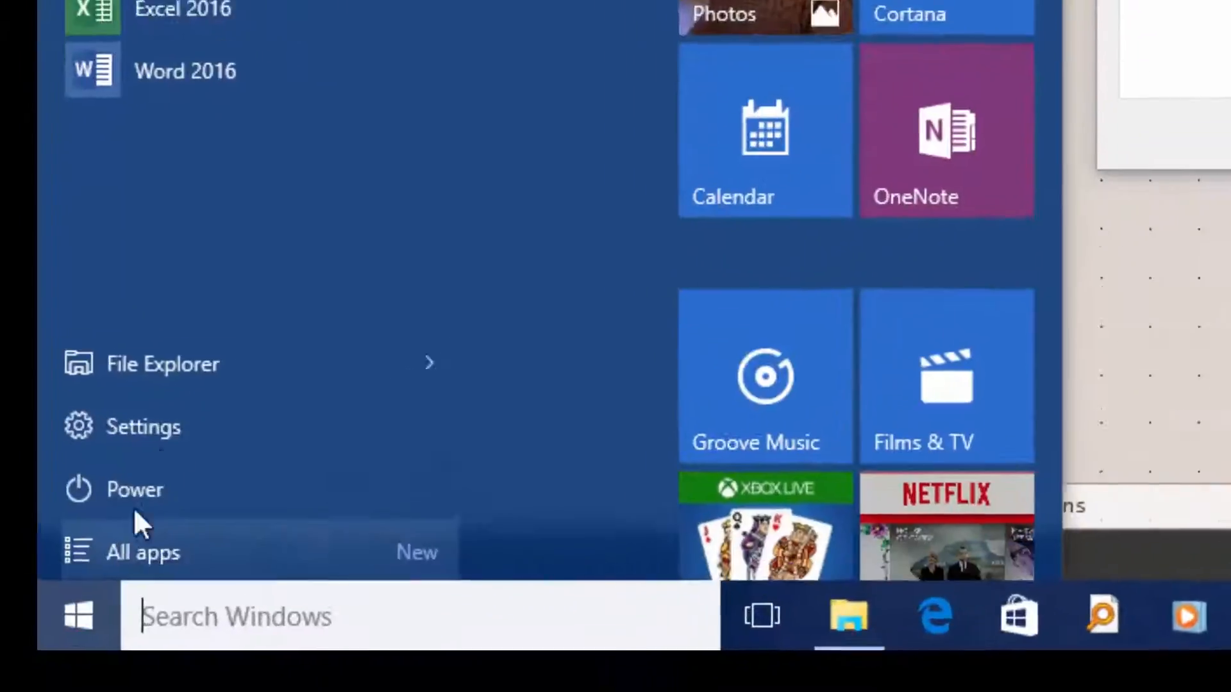
{"action": "left_click", "coordinate": [152, 338]}
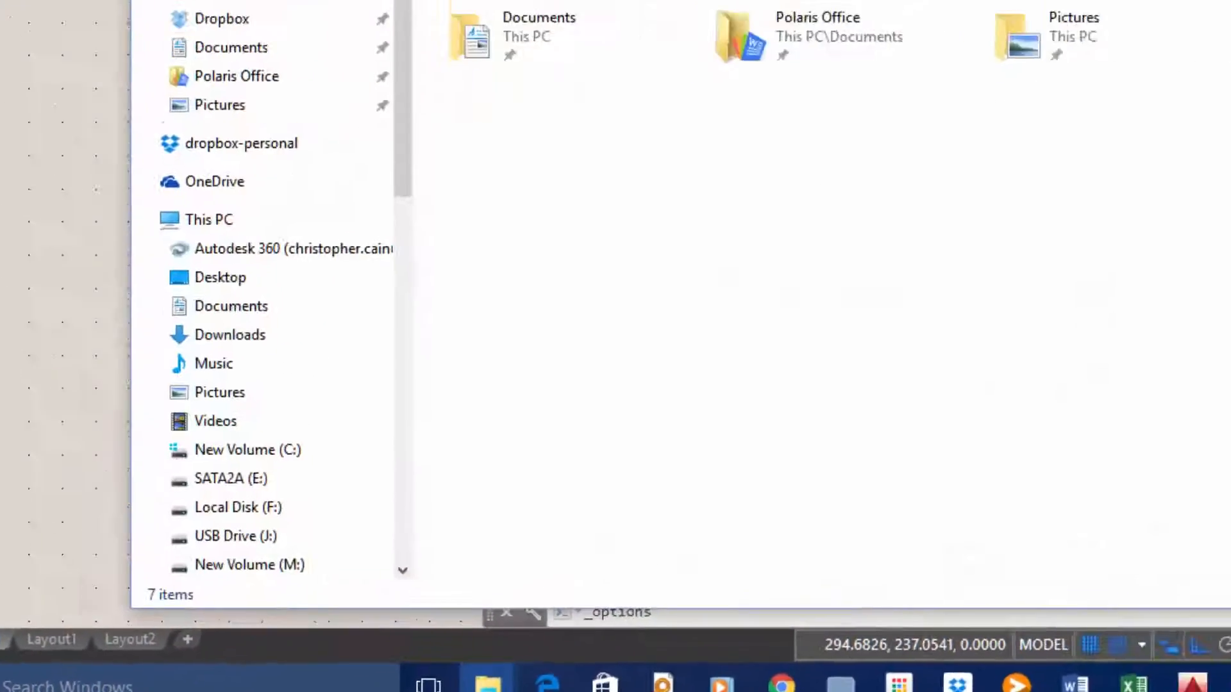
{"action": "left_click", "coordinate": [278, 197]}
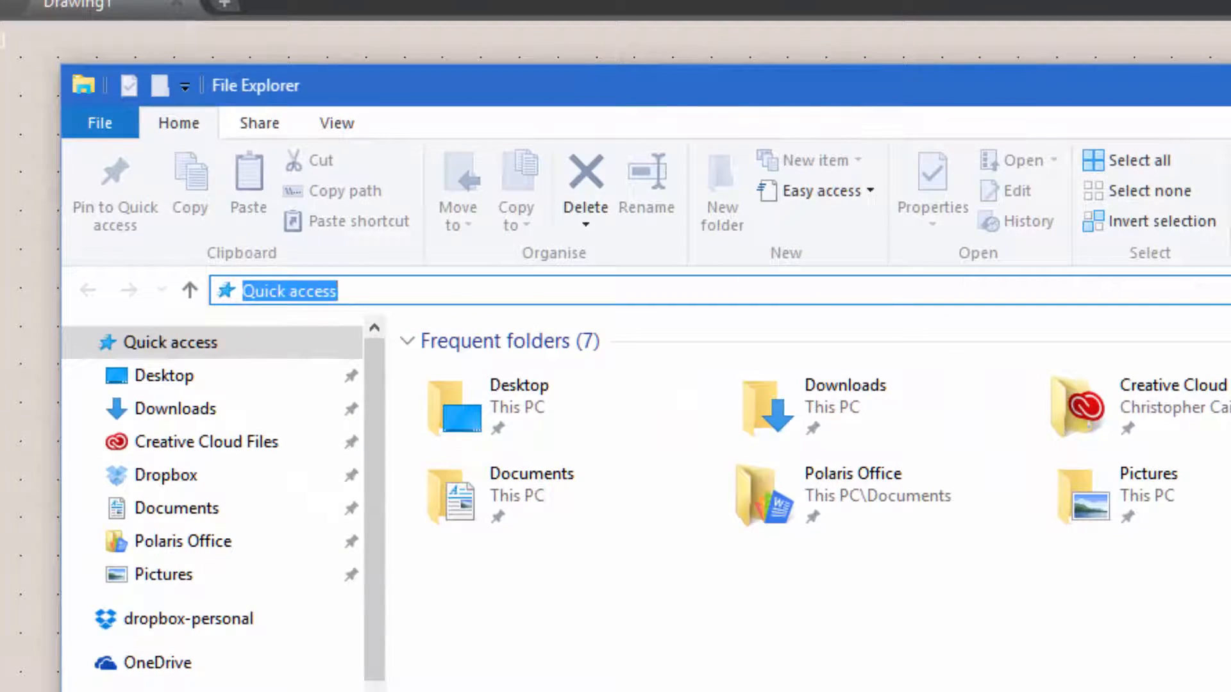
{"action": "key", "text": "ctrl+v"}
{"action": "key", "text": "Return"}
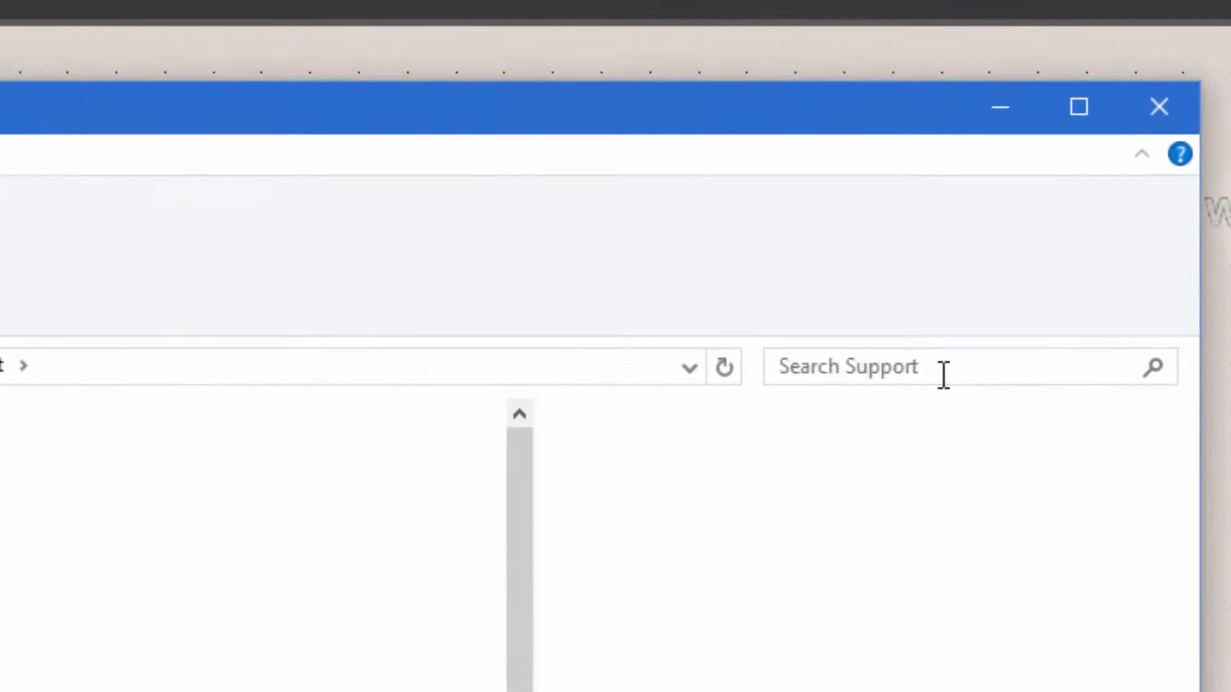
Search the Support folder for ACADISO and open acadiso.lin
{"action": "left_click", "coordinate": [1109, 159]}
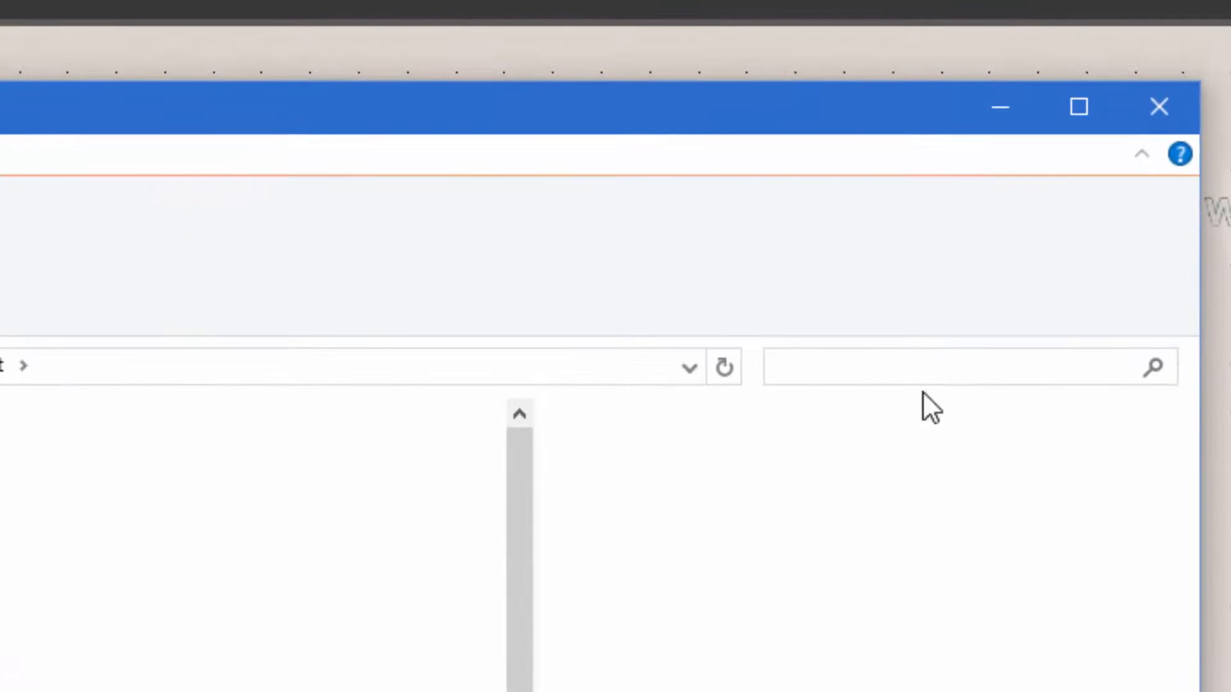
{"action": "type", "text": "AC"}
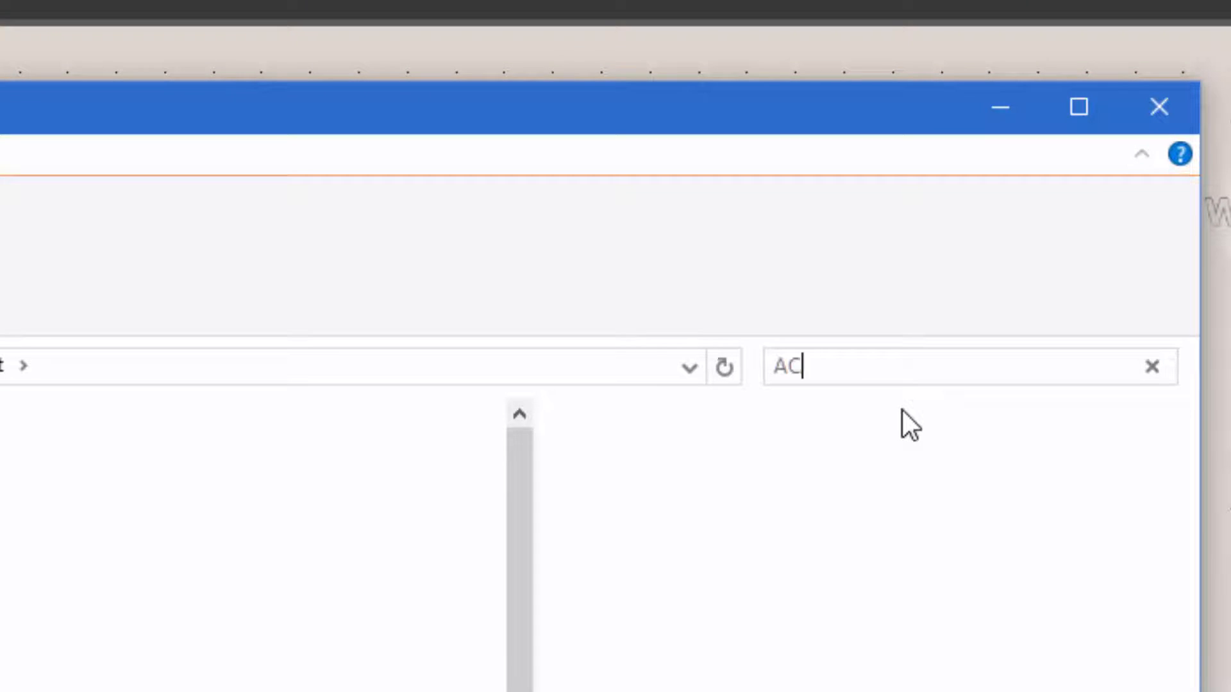
{"action": "type", "text": "ADISO"}
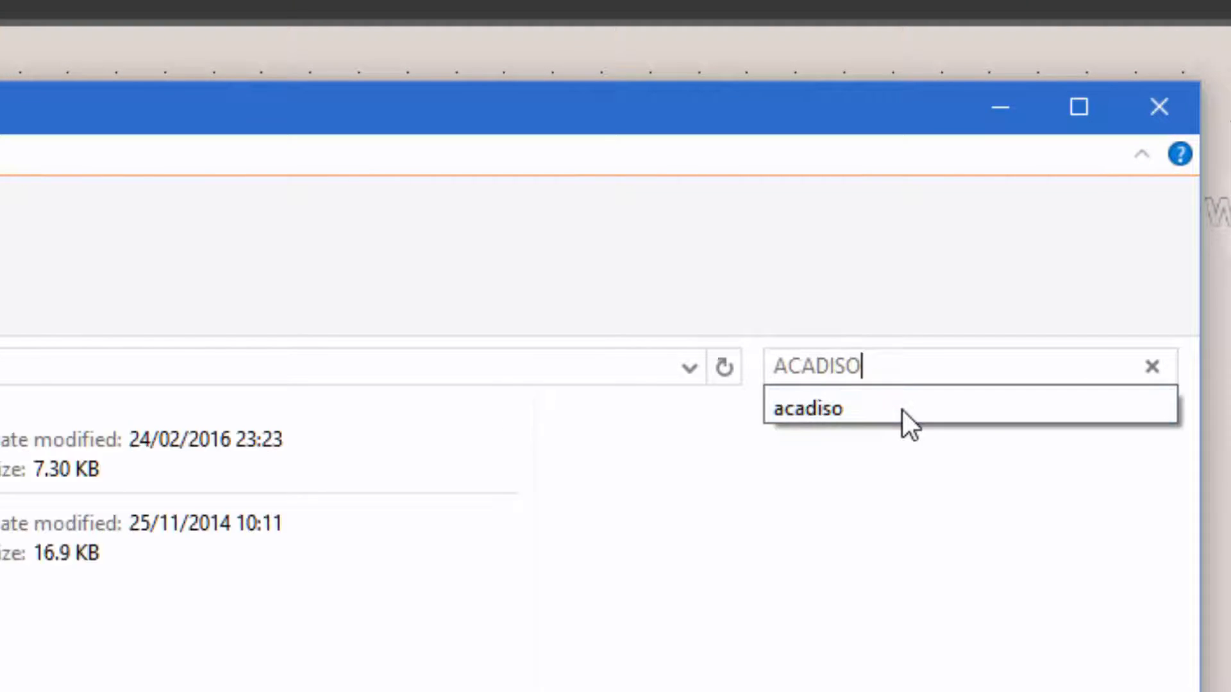
{"action": "key", "text": "Return"}
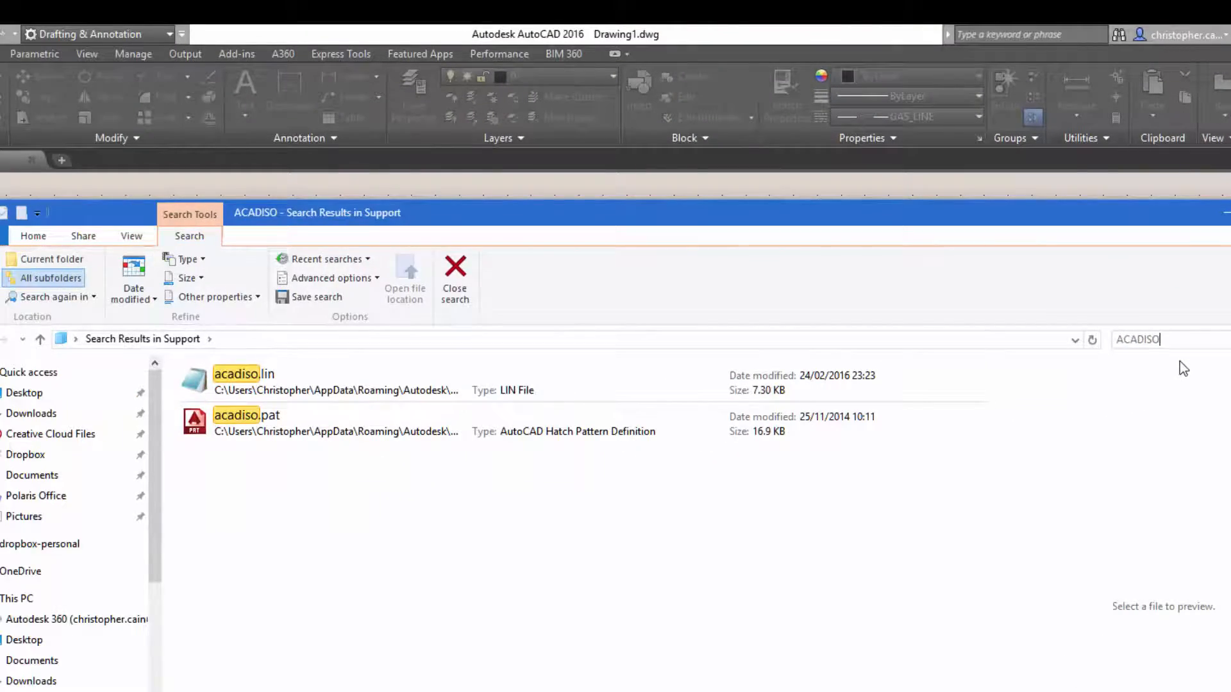
{"action": "double_click", "coordinate": [212, 377]}
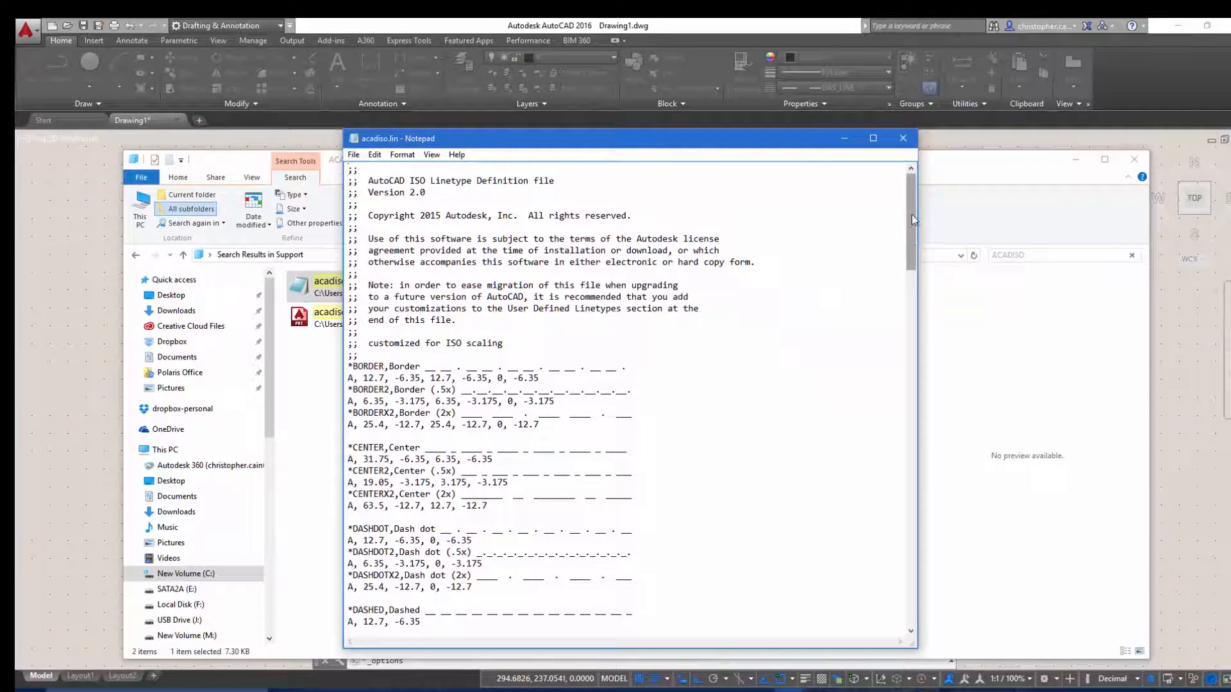
Copy the two-line HEDGE definition from HEDGE.lin to the end of the User Defined Linetypes section in acadiso.lin and save it
{"action": "left_click_drag", "start_coordinate": [912, 215], "coordinate": [882, 584]}
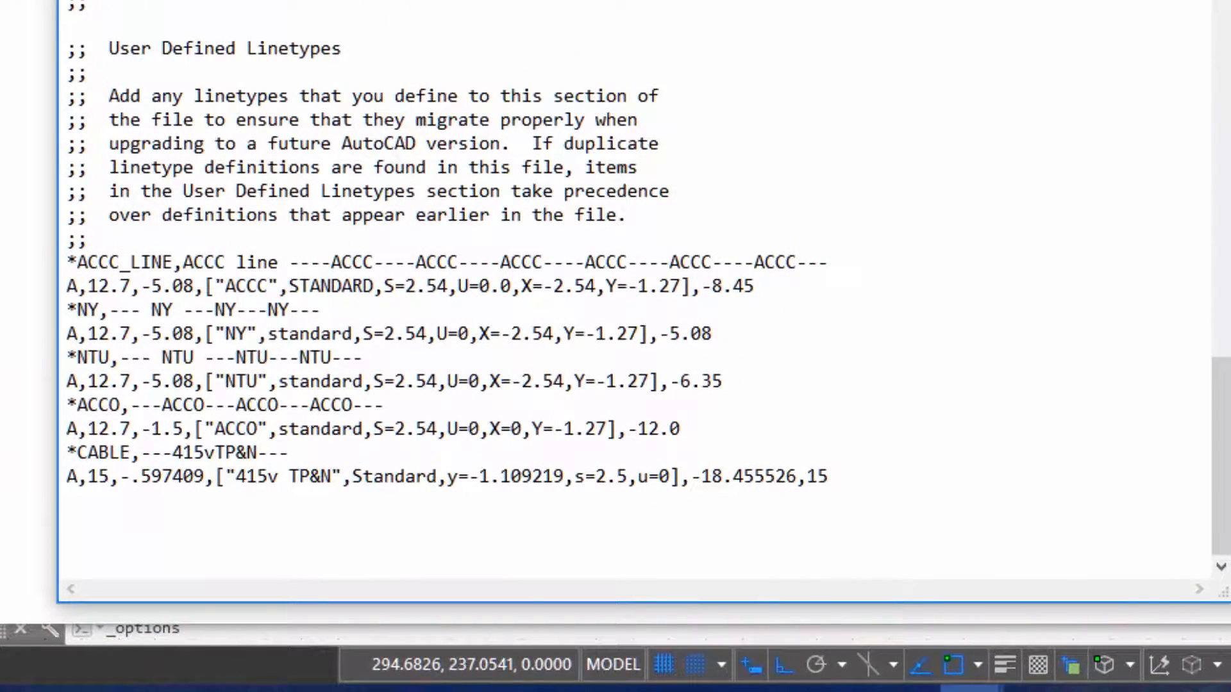
{"action": "mouse_move", "coordinate": [971, 689]}
{"action": "left_click", "coordinate": [920, 625]}
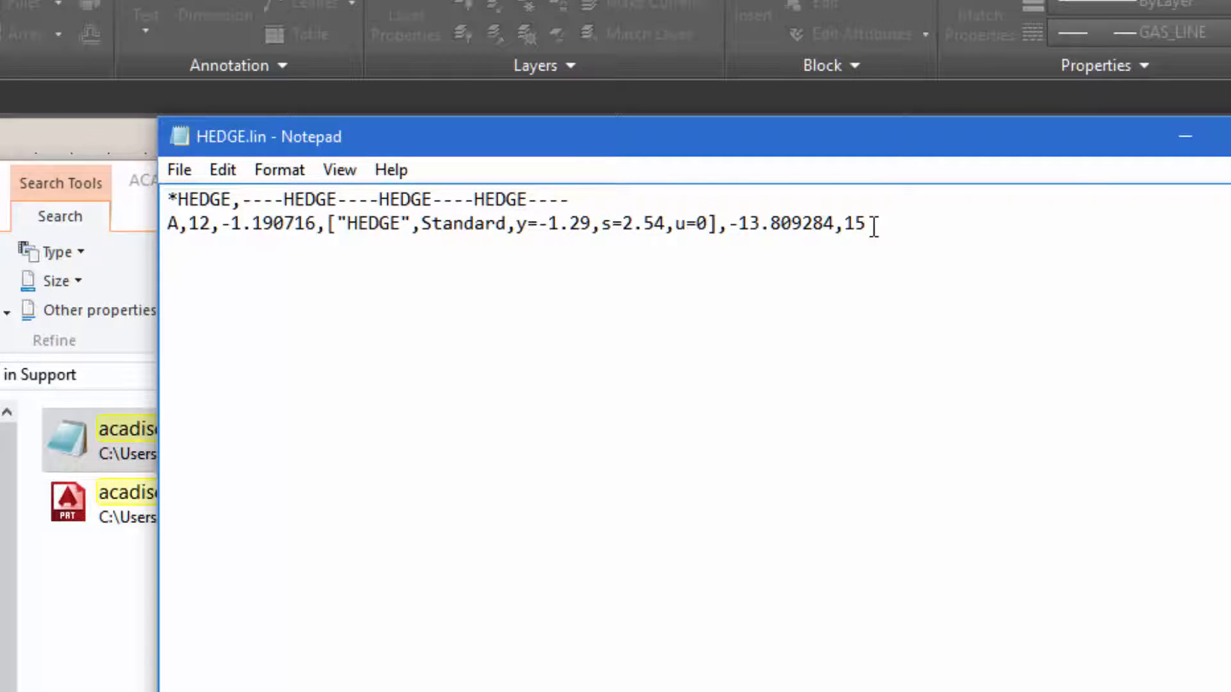
{"action": "left_click_drag", "start_coordinate": [872, 225], "coordinate": [155, 189]}
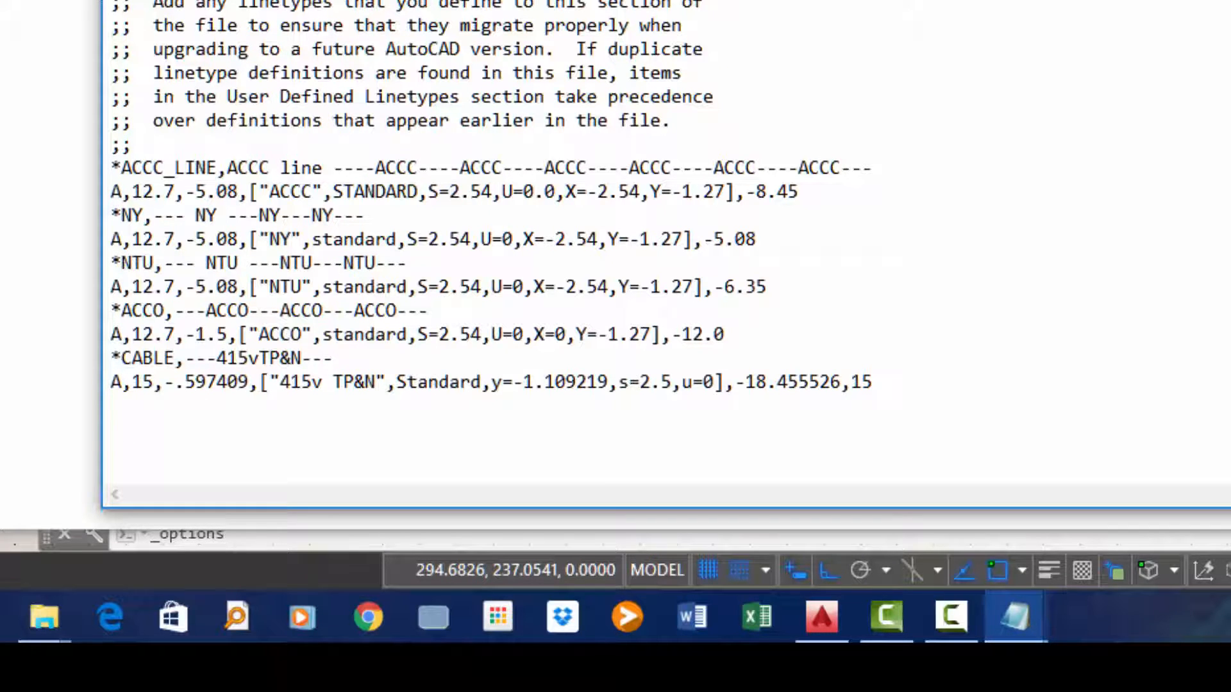
{"action": "type", "text": "*HEDGE,----HEDGE----HEDGE----HEDGE---- A,12,-1.190716,[\"HEDGE\",Standard,y=-1.29,s=2.54,u=0],-13.809284,15"}
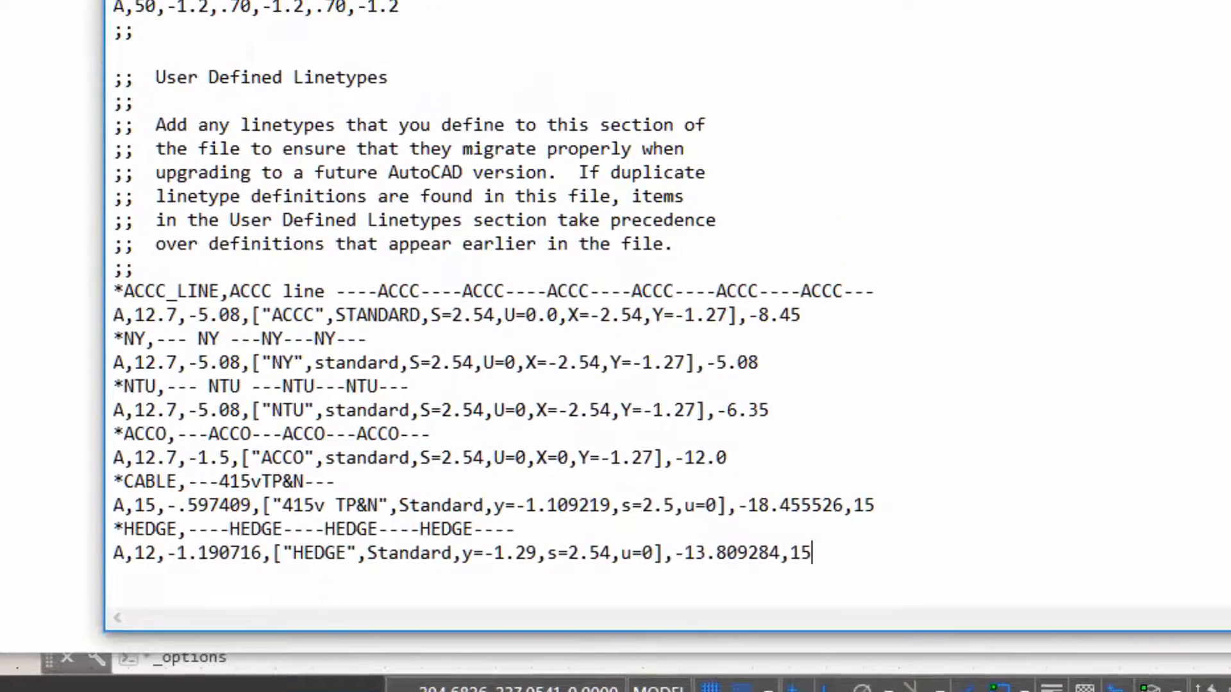
{"action": "left_click", "coordinate": [131, 113]}
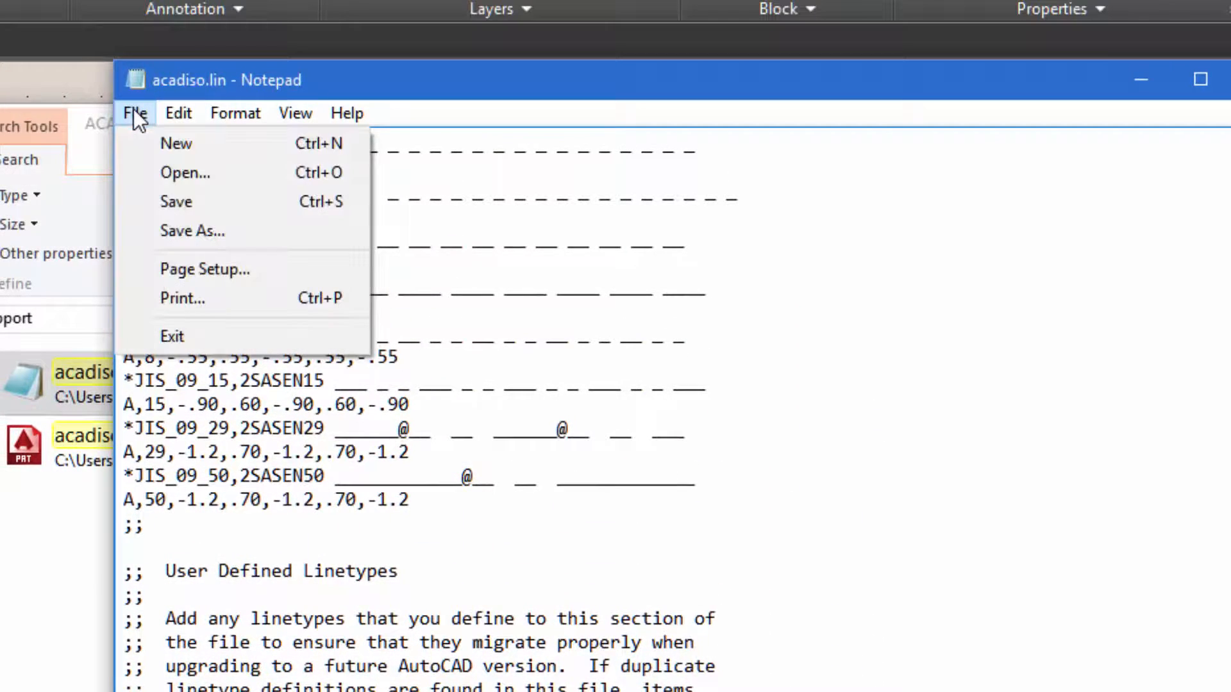
{"action": "left_click", "coordinate": [185, 203]}
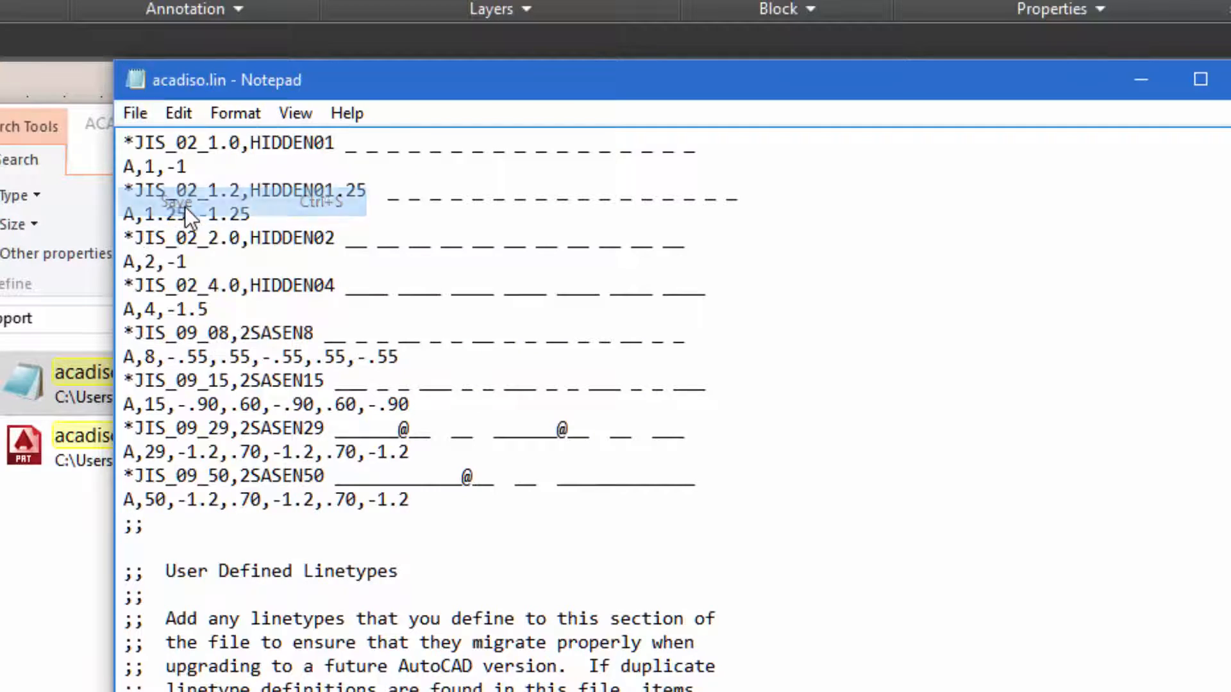
Put away the Notepad and File Explorer windows to return to AutoCAD, and cancel the Options dialog
{"action": "left_click", "coordinate": [1143, 78]}
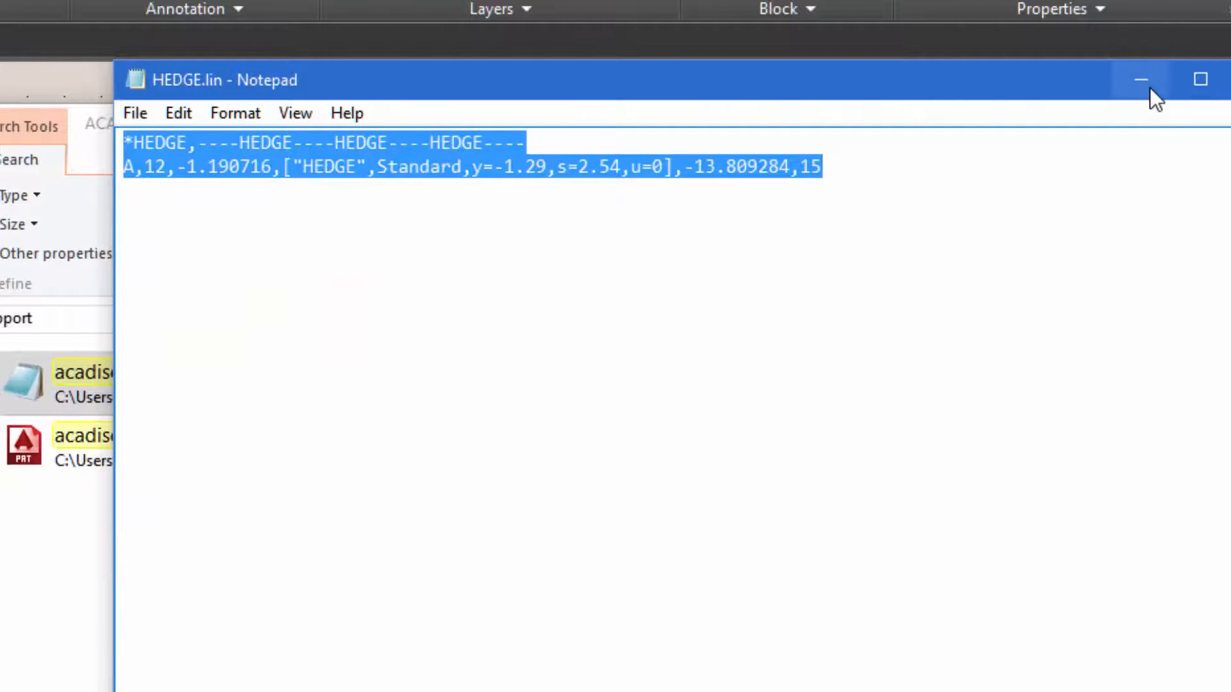
{"action": "left_click", "coordinate": [1148, 84]}
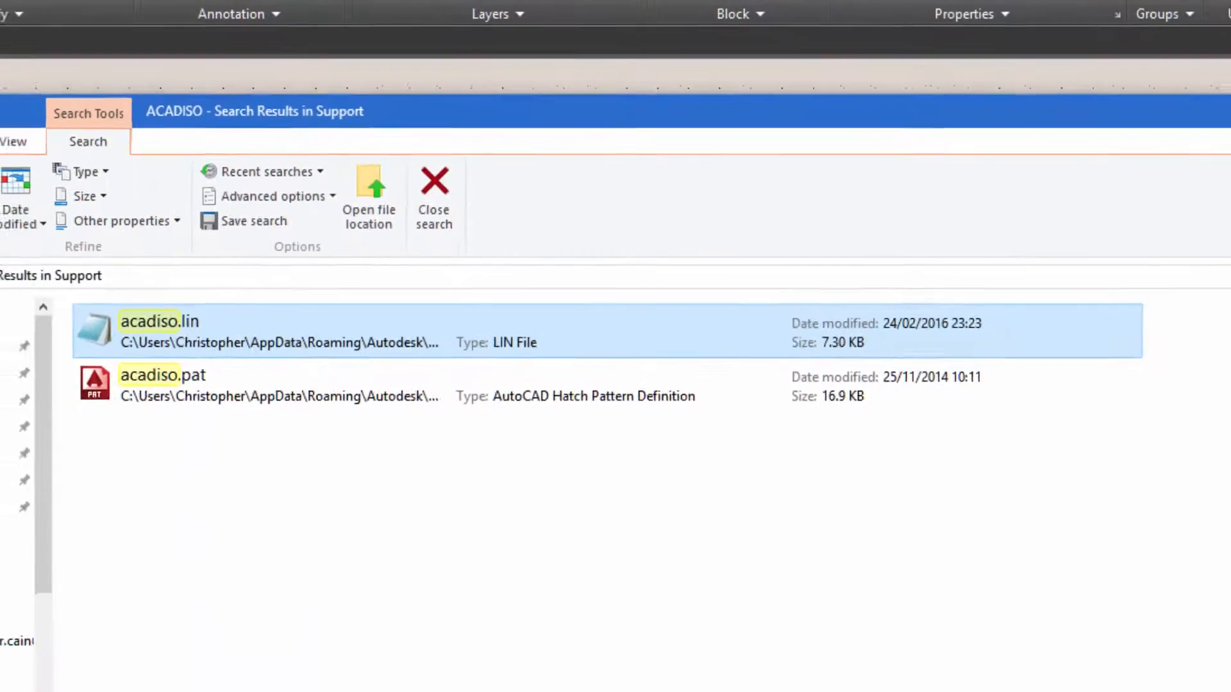
{"action": "left_click", "coordinate": [1216, 111]}
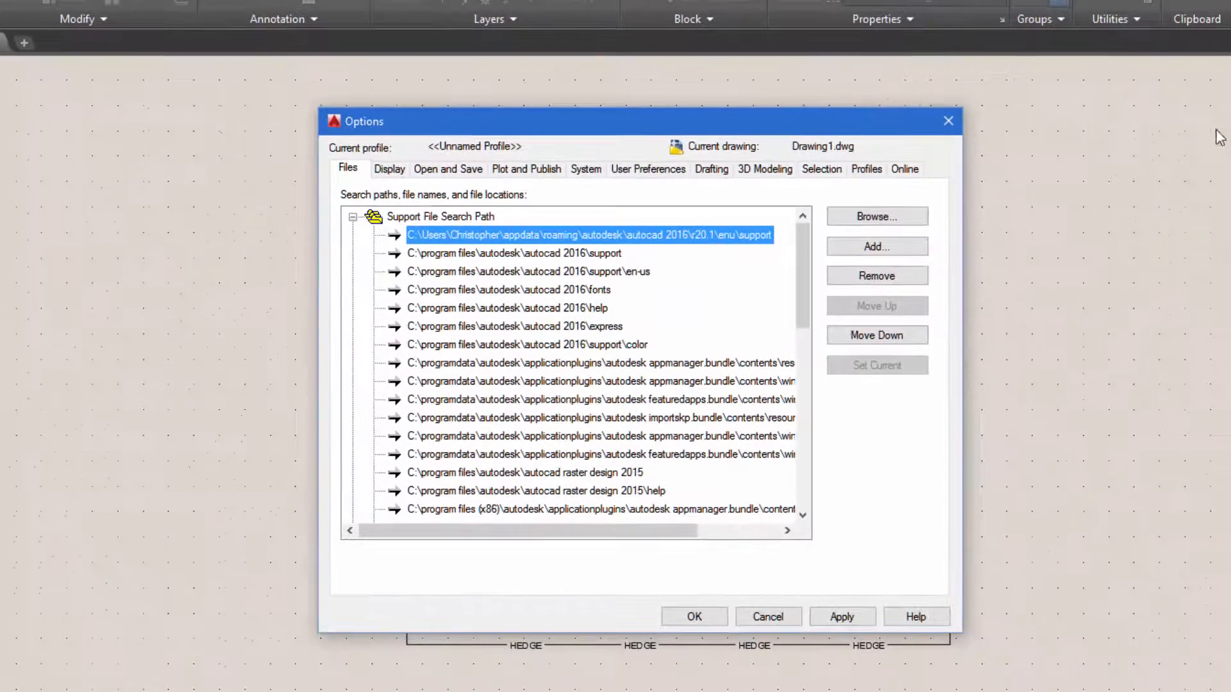
{"action": "left_click", "coordinate": [780, 615]}
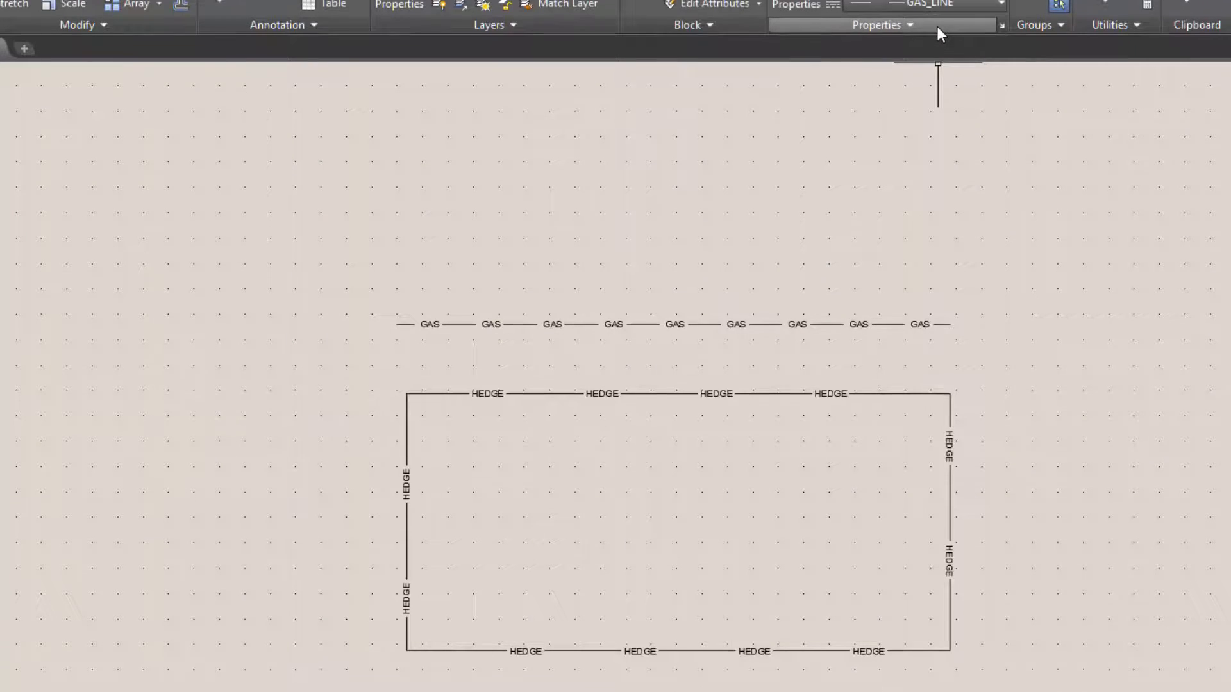
Reload the HEDGE linetype from acadiso.lin through the Linetype Manager
{"action": "left_click", "coordinate": [951, 171]}
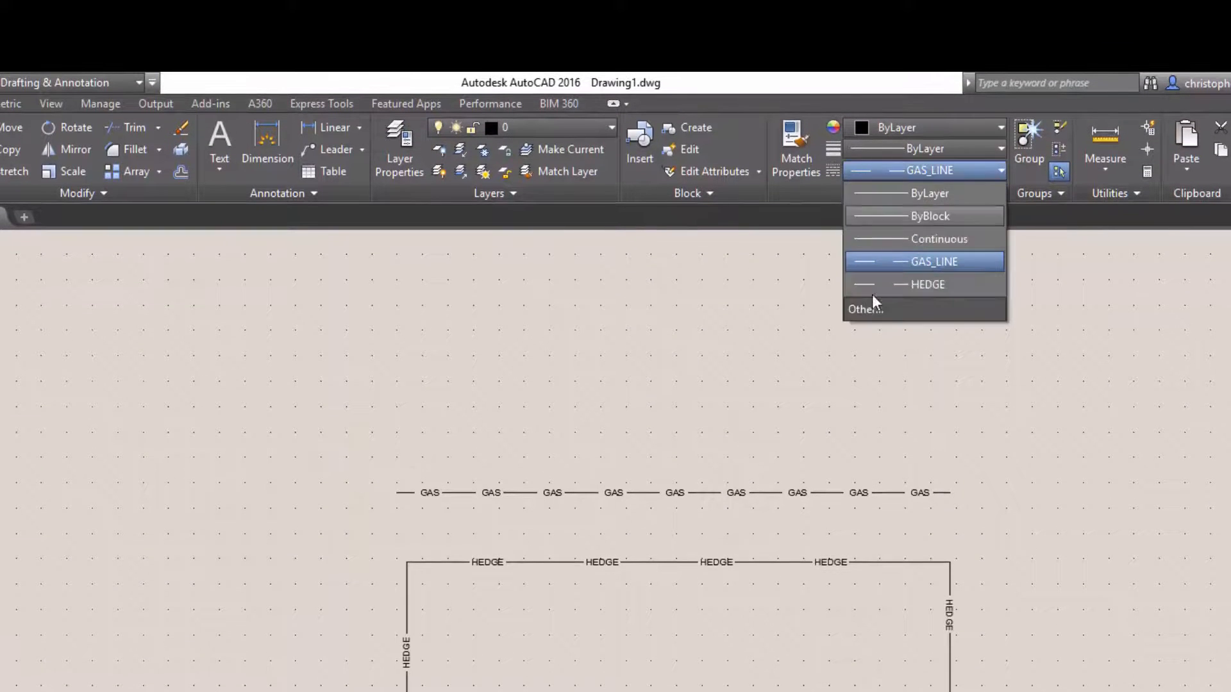
{"action": "left_click", "coordinate": [866, 309]}
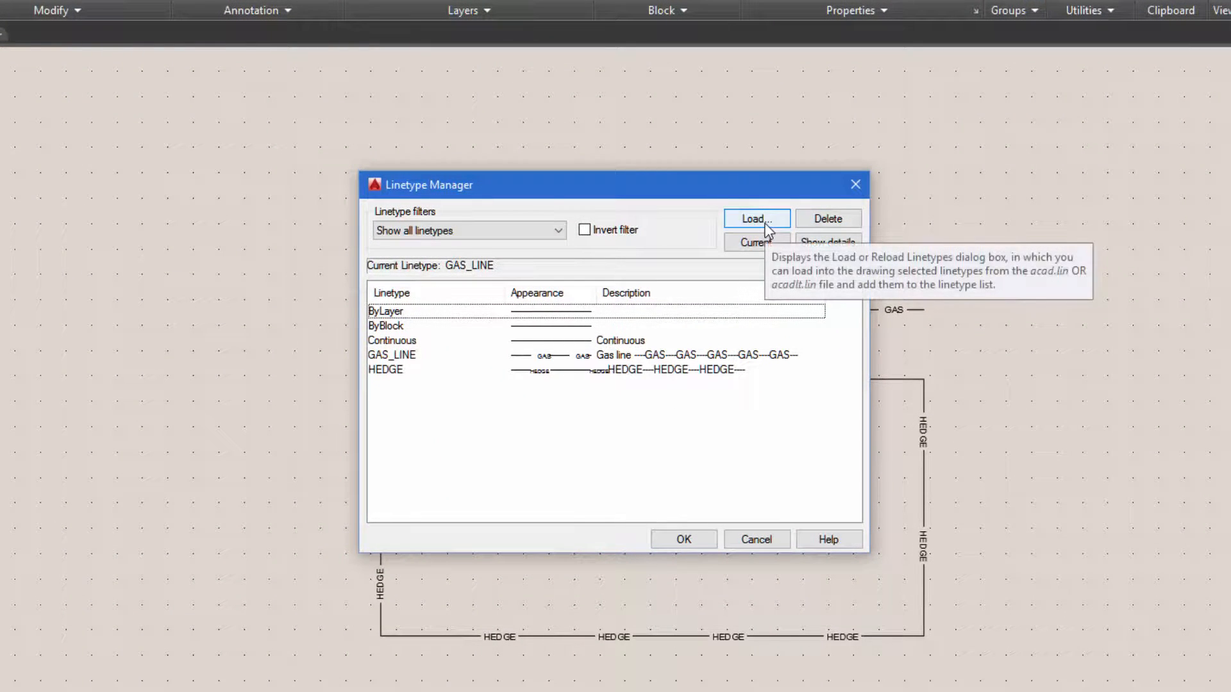
{"action": "left_click", "coordinate": [766, 224]}
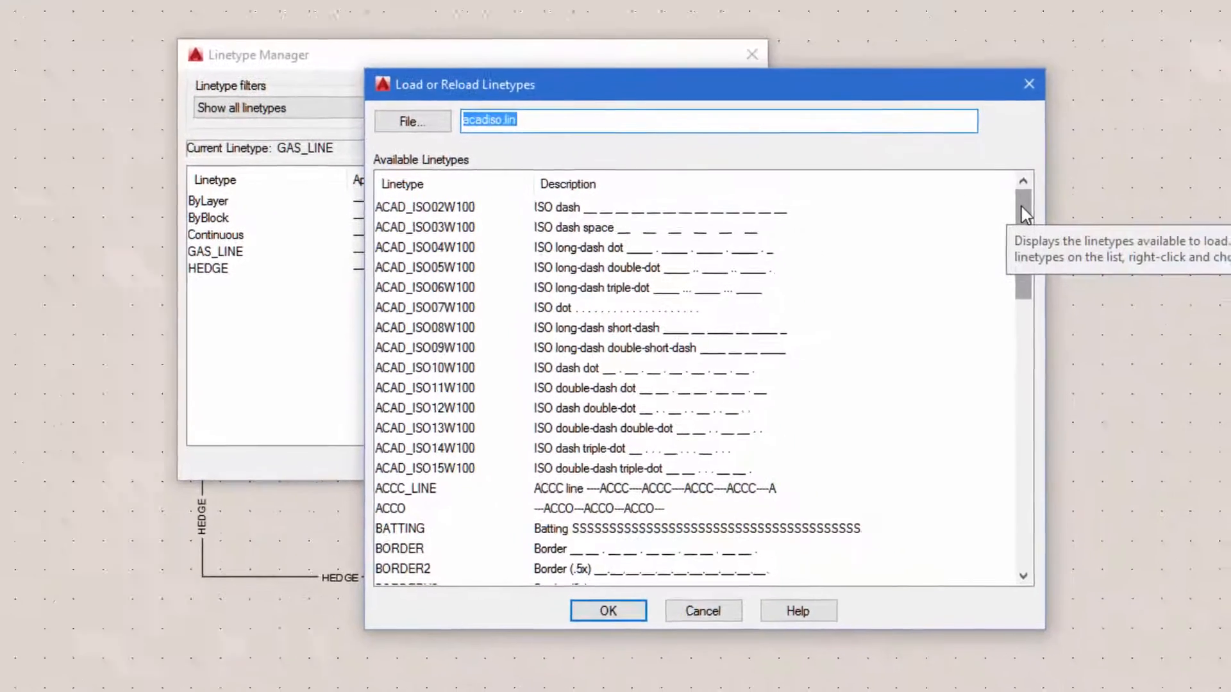
{"action": "scroll", "coordinate": [1090, 378], "scroll_direction": "down", "scroll_amount": 4}
{"action": "left_click_drag", "start_coordinate": [1004, 233], "coordinate": [1002, 308]}
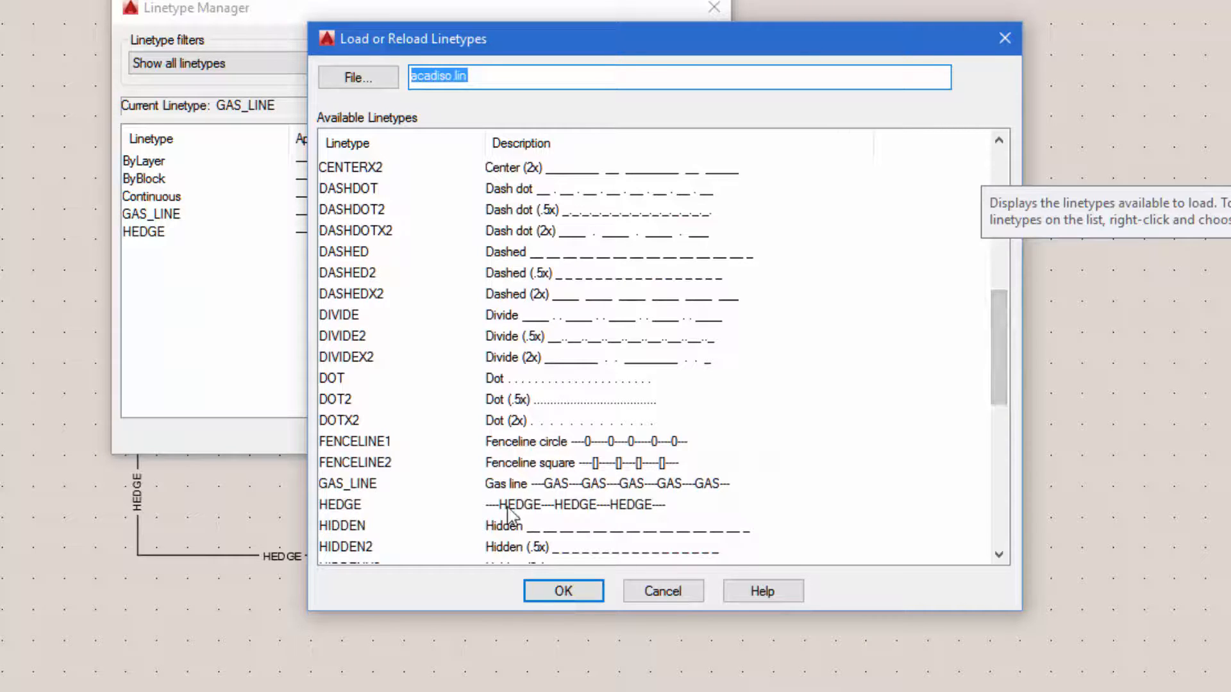
{"action": "left_click", "coordinate": [342, 505]}
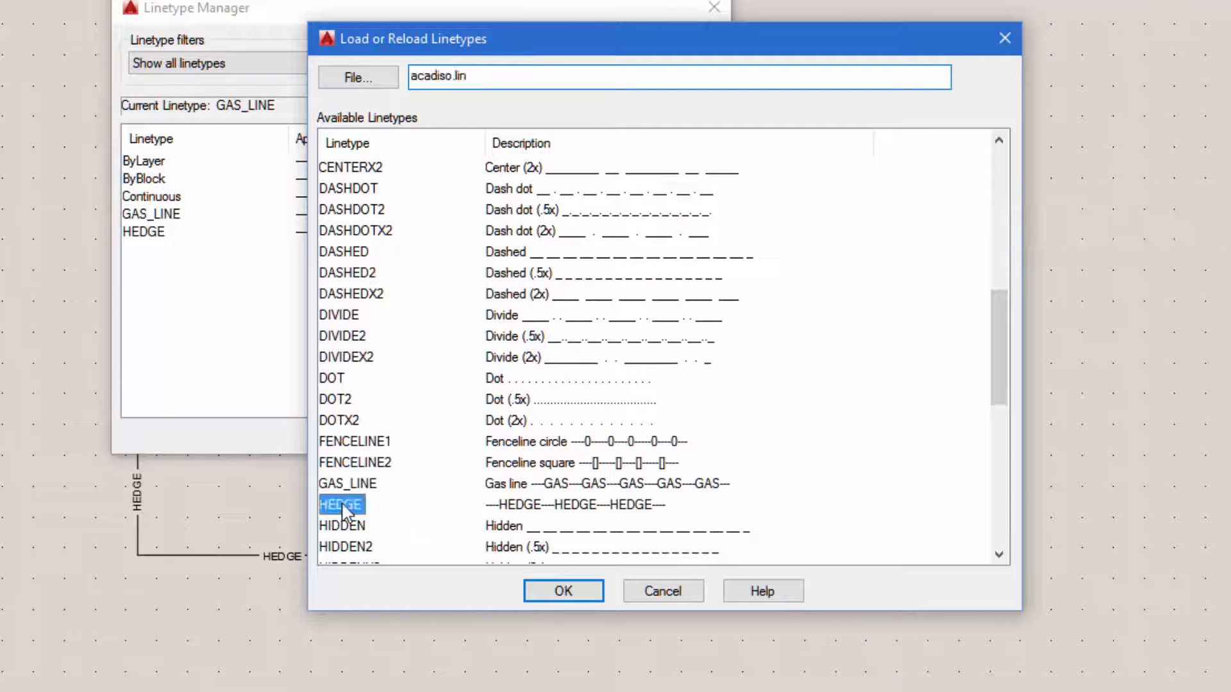
{"action": "left_click", "coordinate": [567, 593]}
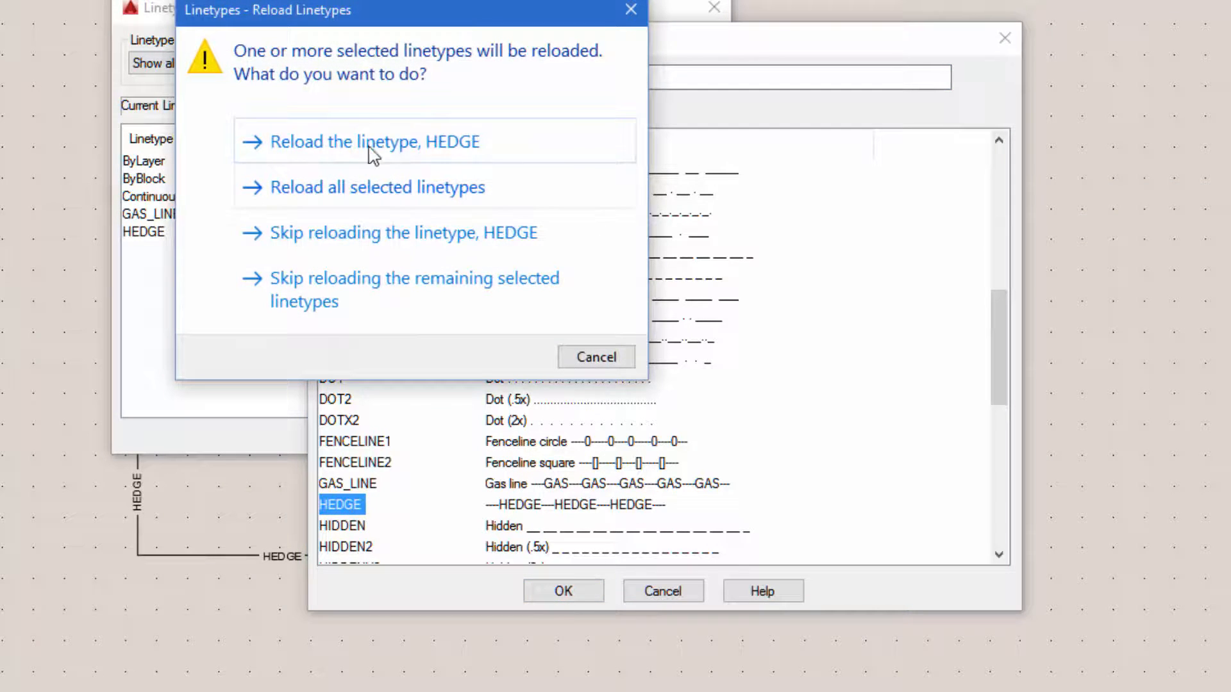
{"action": "left_click", "coordinate": [332, 148]}
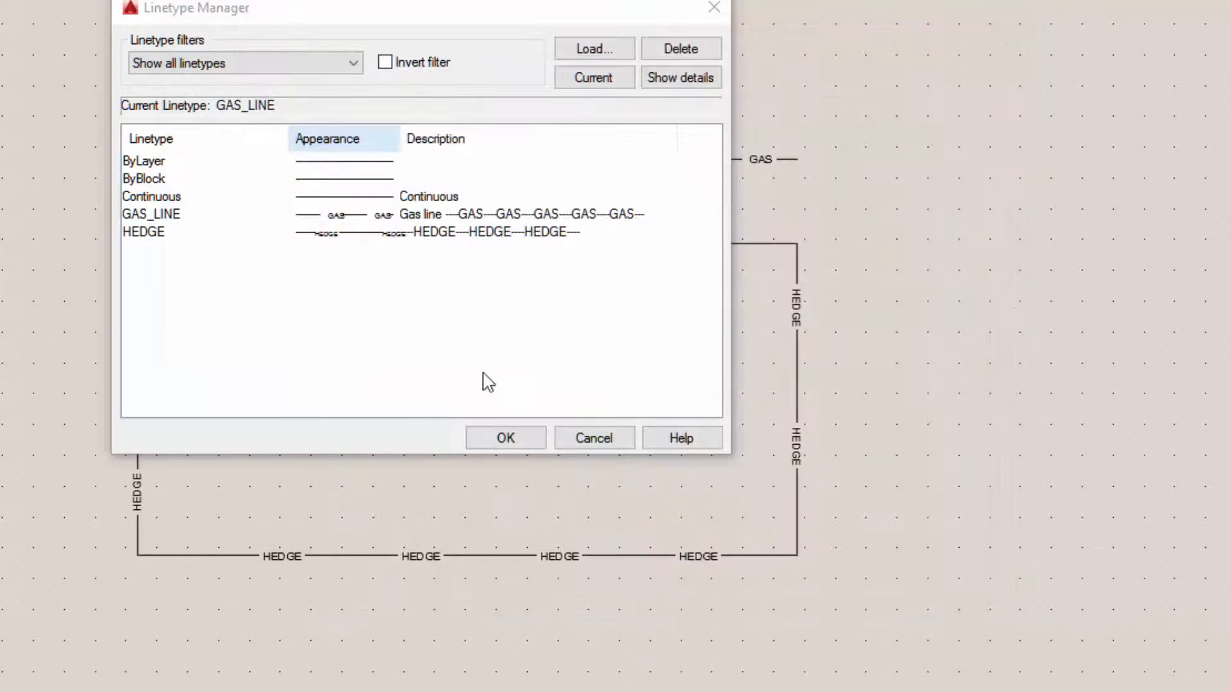
{"action": "left_click", "coordinate": [506, 438]}
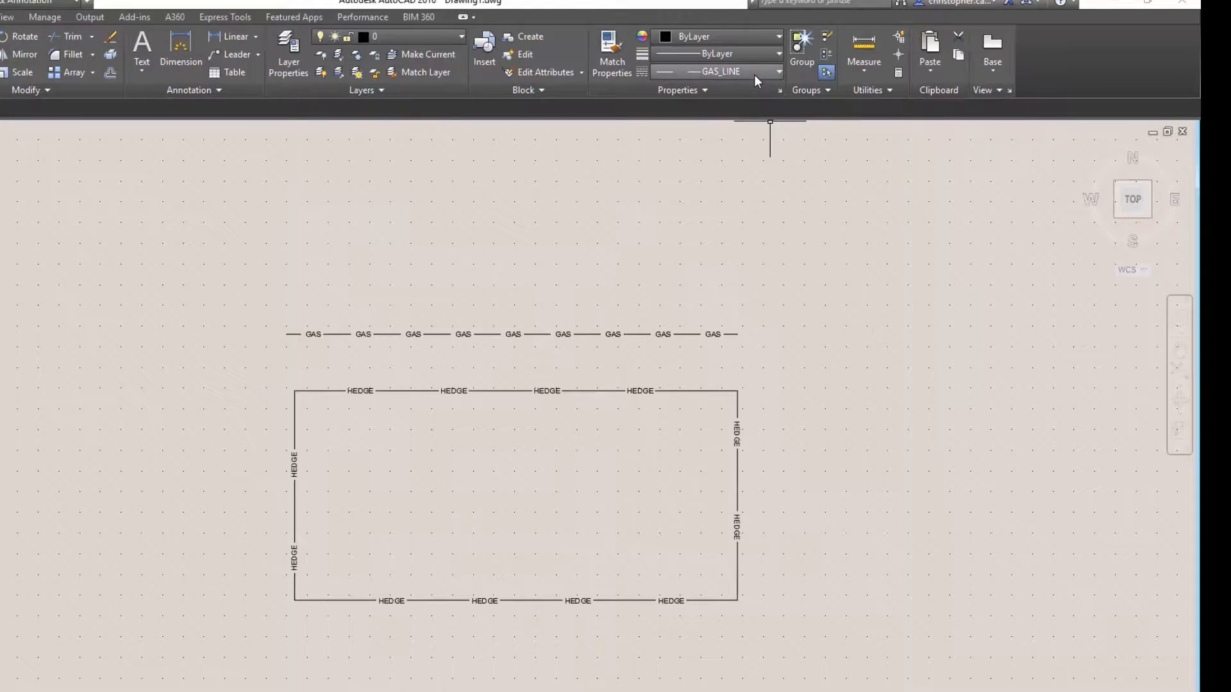
Make HEDGE the current linetype and draw a closed rectangle of lines about 172.5 units wide inside the existing hedge rectangle
{"action": "left_click", "coordinate": [754, 75]}
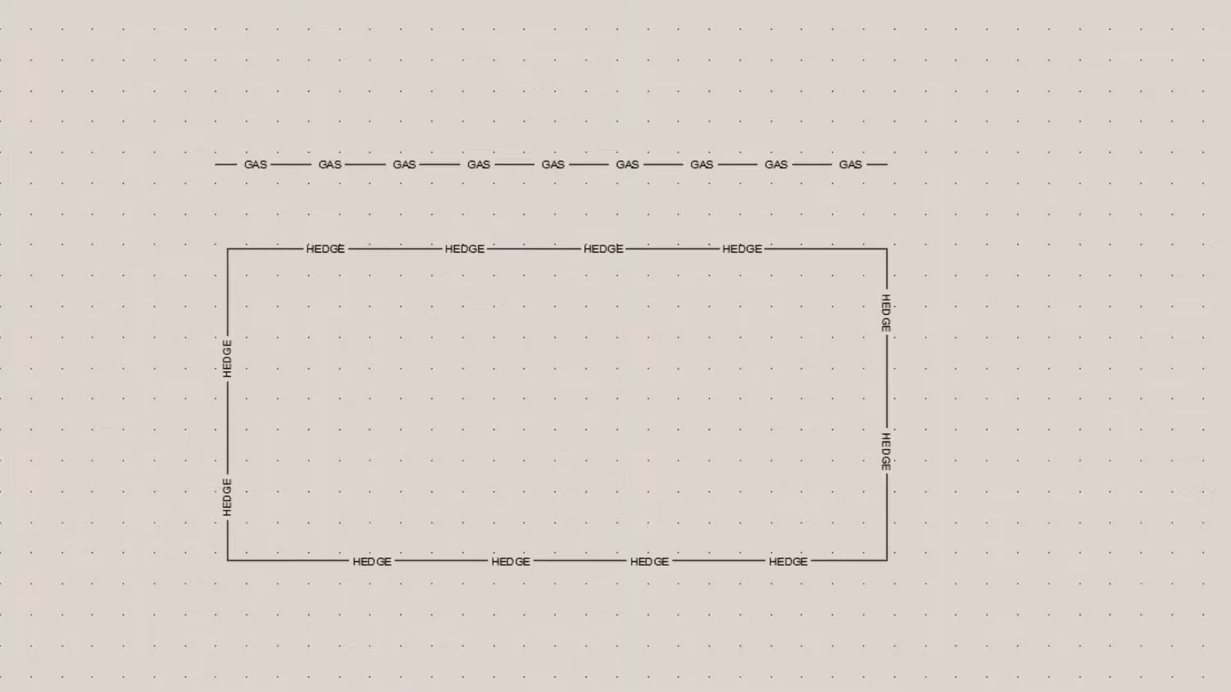
{"action": "left_click", "coordinate": [301, 299]}
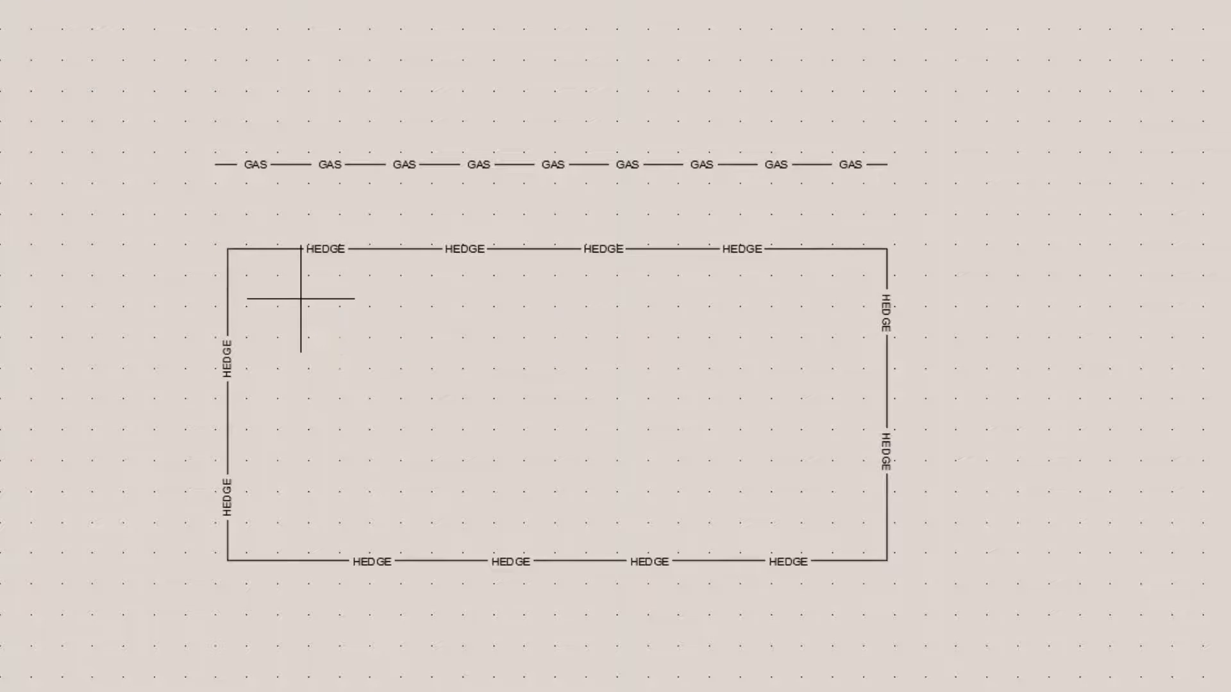
{"action": "left_click", "coordinate": [832, 298]}
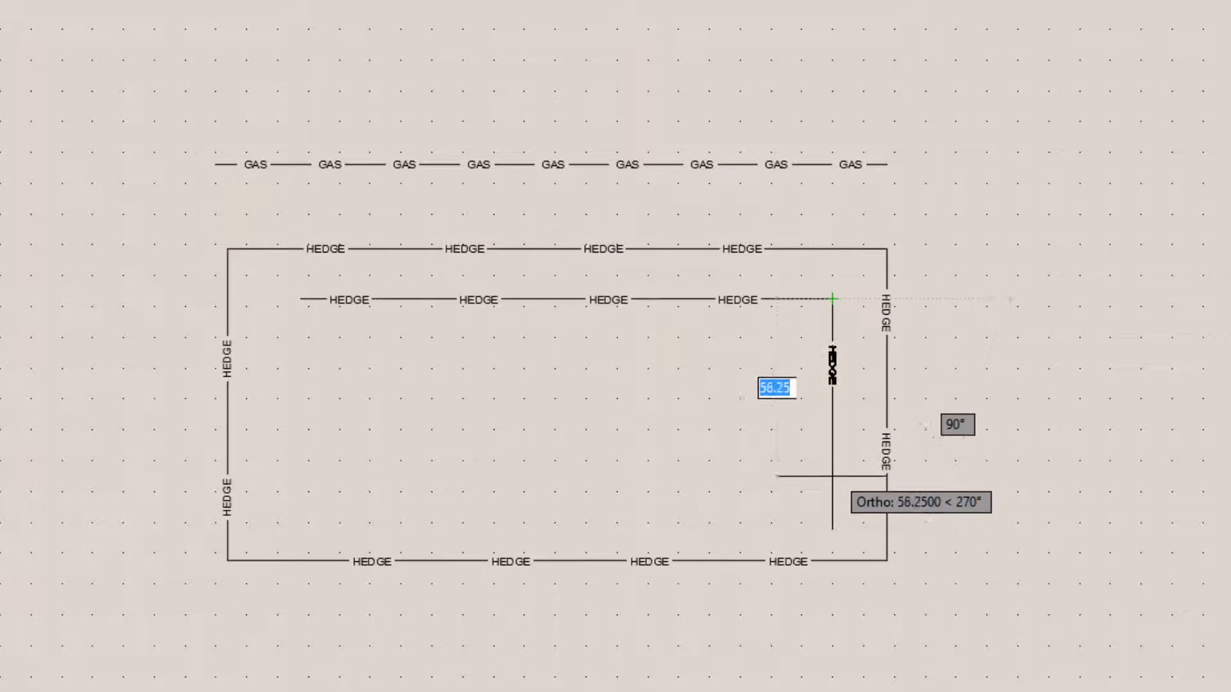
{"action": "left_click", "coordinate": [834, 511]}
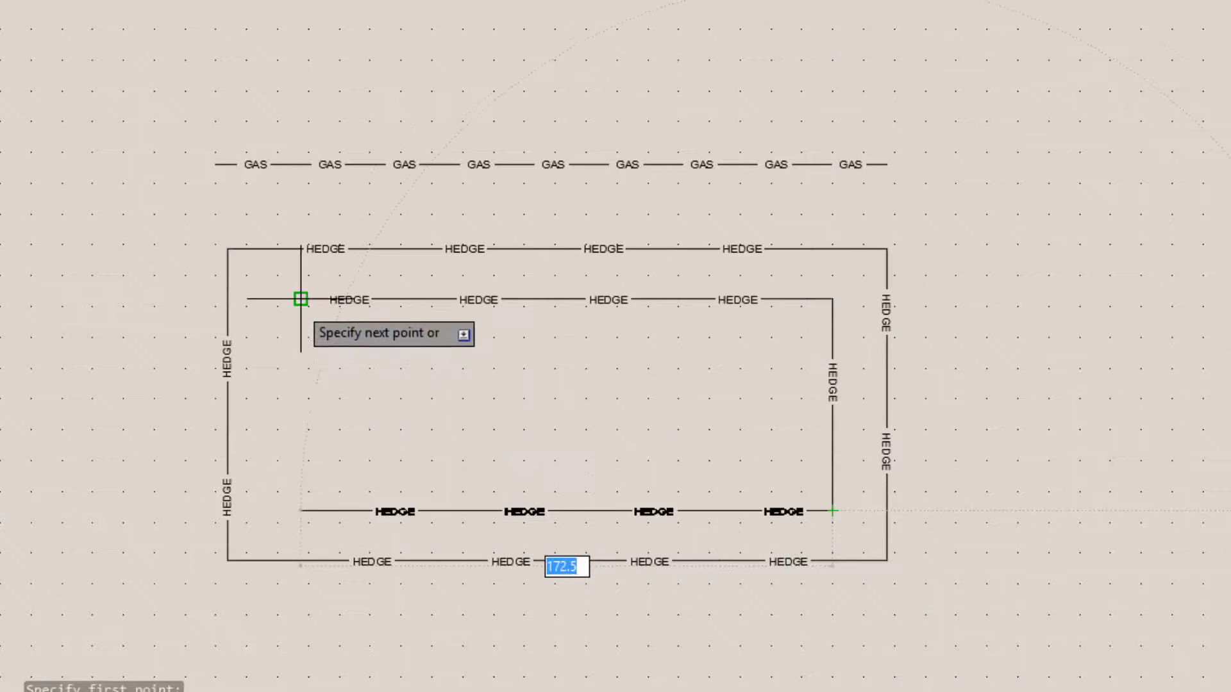
{"action": "left_click", "coordinate": [296, 333]}
{"action": "key", "text": "Return"}
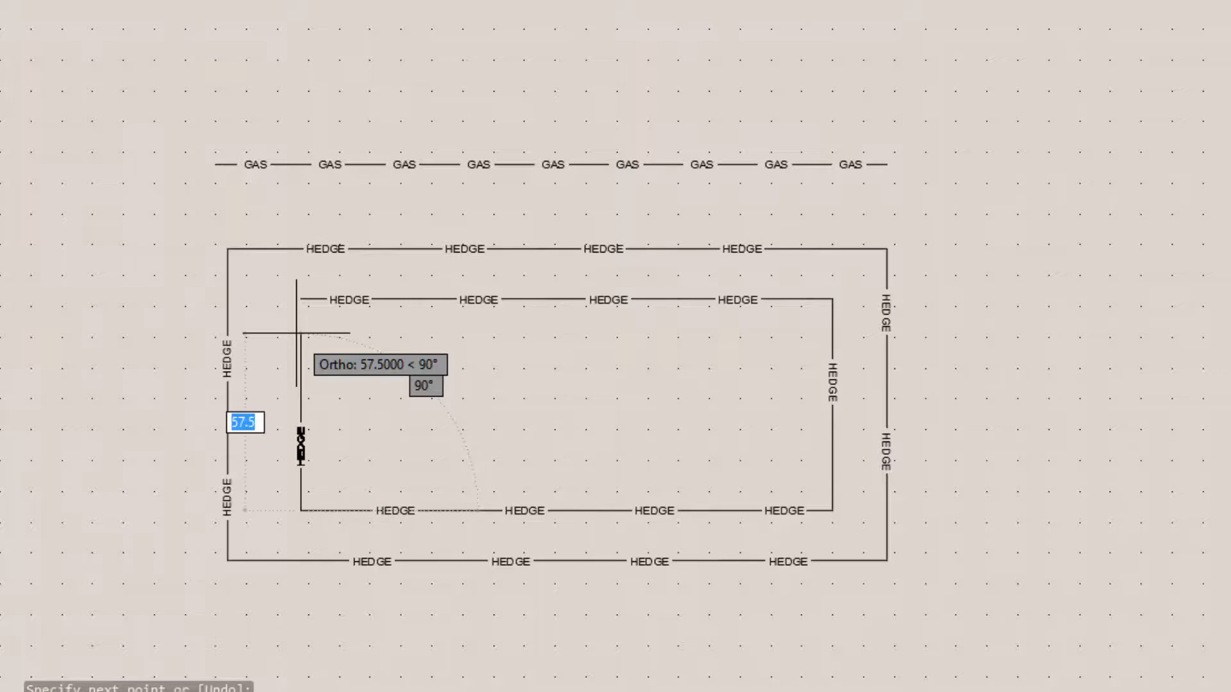
{"action": "left_click", "coordinate": [296, 333]}
{"action": "type", "text": "c"}
{"action": "key", "text": "Return"}
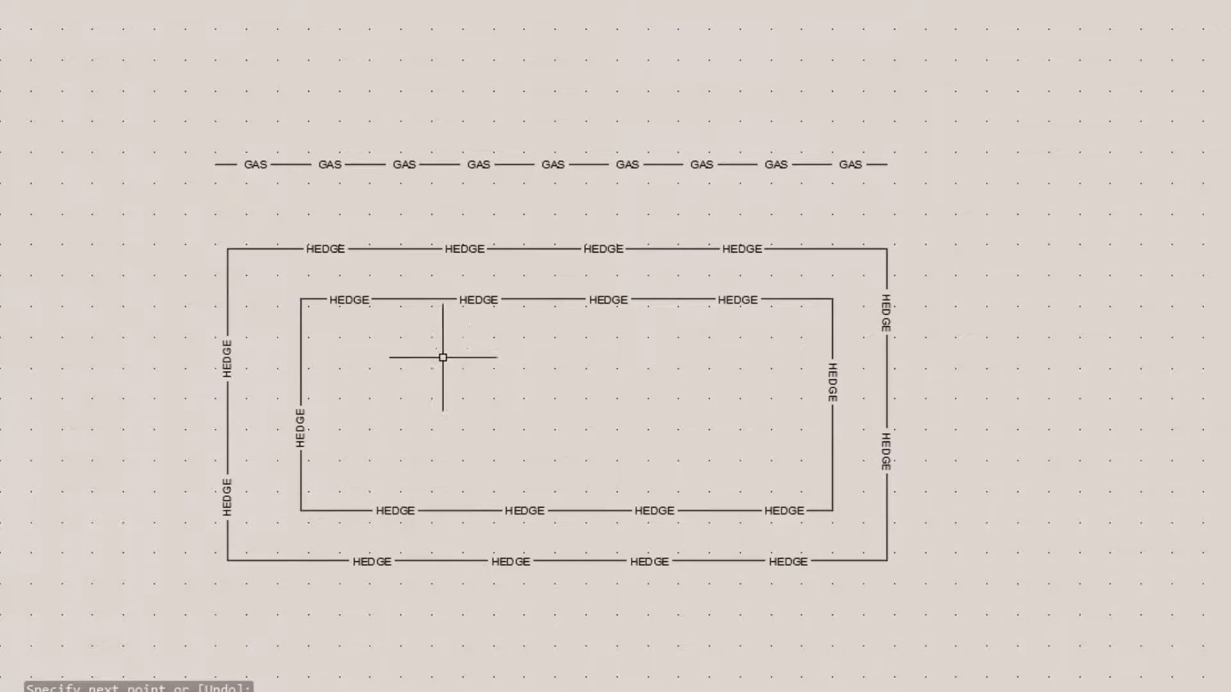
{"action": "scroll", "coordinate": [416, 296], "scroll_direction": "up", "scroll_amount": 4}
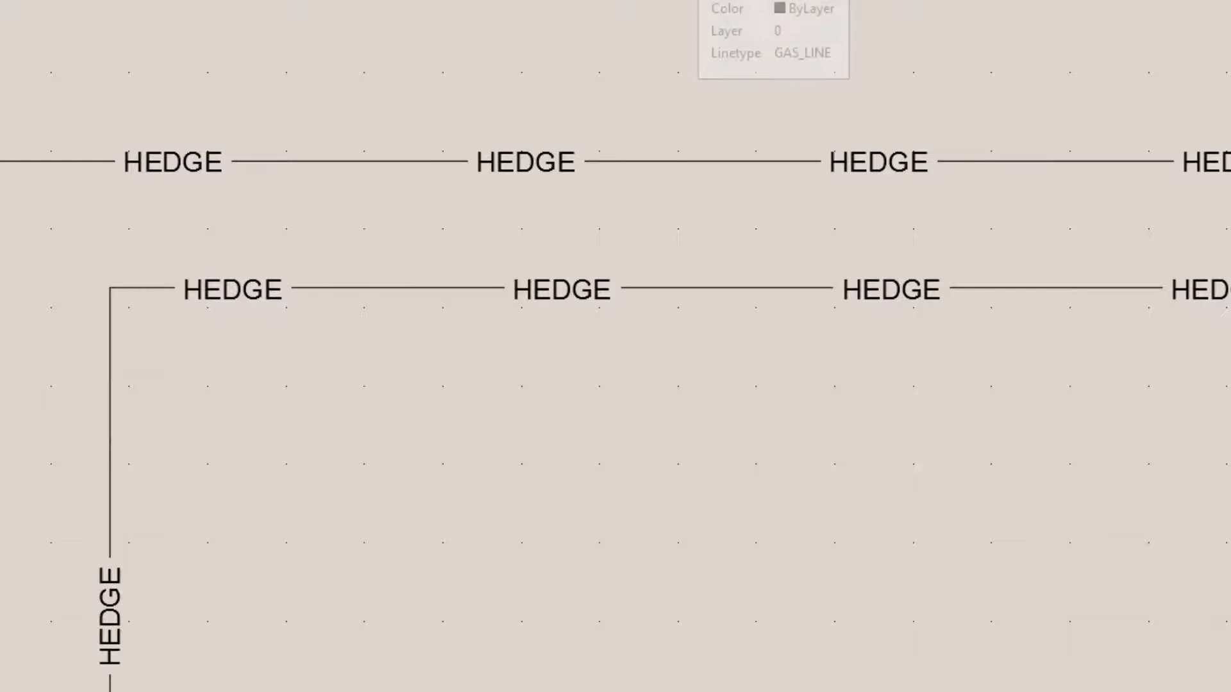
{"action": "scroll", "coordinate": [747, 525], "scroll_direction": "down", "scroll_amount": 1}
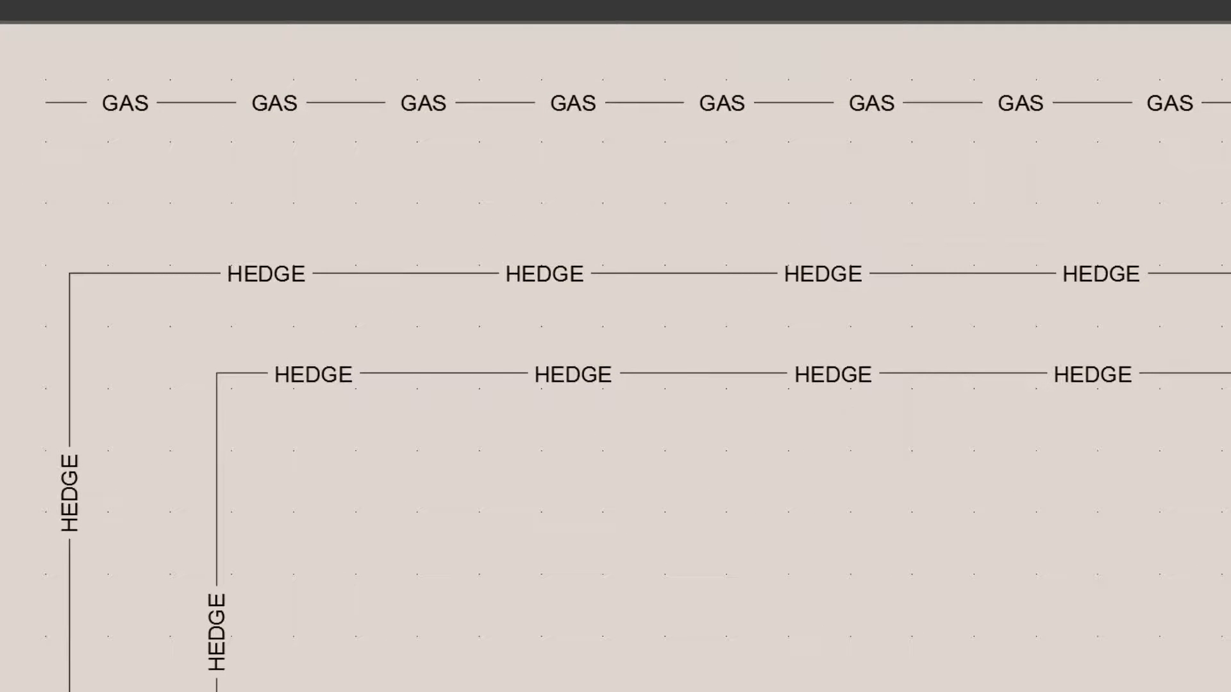
{"action": "scroll", "coordinate": [941, 469], "scroll_direction": "down", "scroll_amount": 2}
{"action": "mouse_move", "coordinate": [872, 325]}
{"action": "middle_mouse_down"}
{"action": "mouse_move", "coordinate": [616, 157]}
{"action": "mouse_move", "coordinate": [604, 201]}
{"action": "middle_mouse_up"}
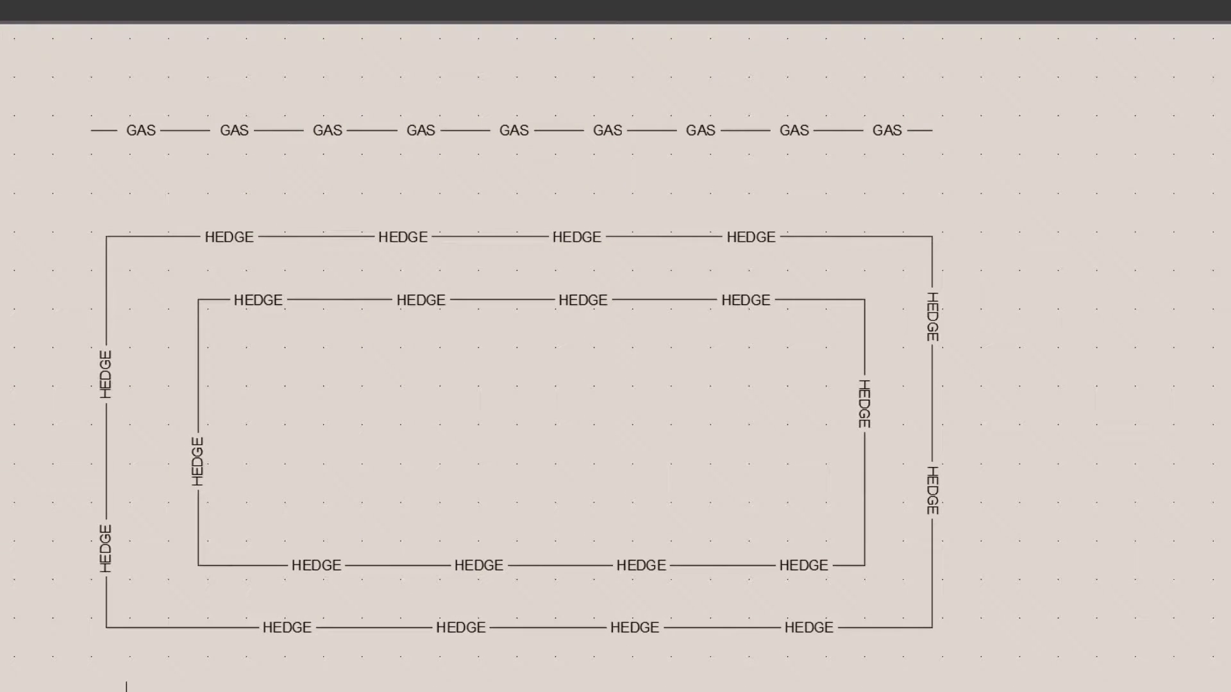
Switch to acadiso.lin in Notepad, set the first dash length of the HEDGE definition to 8, then save and close the file
{"action": "mouse_move", "coordinate": [600, 582]}
{"action": "left_click", "coordinate": [650, 527]}
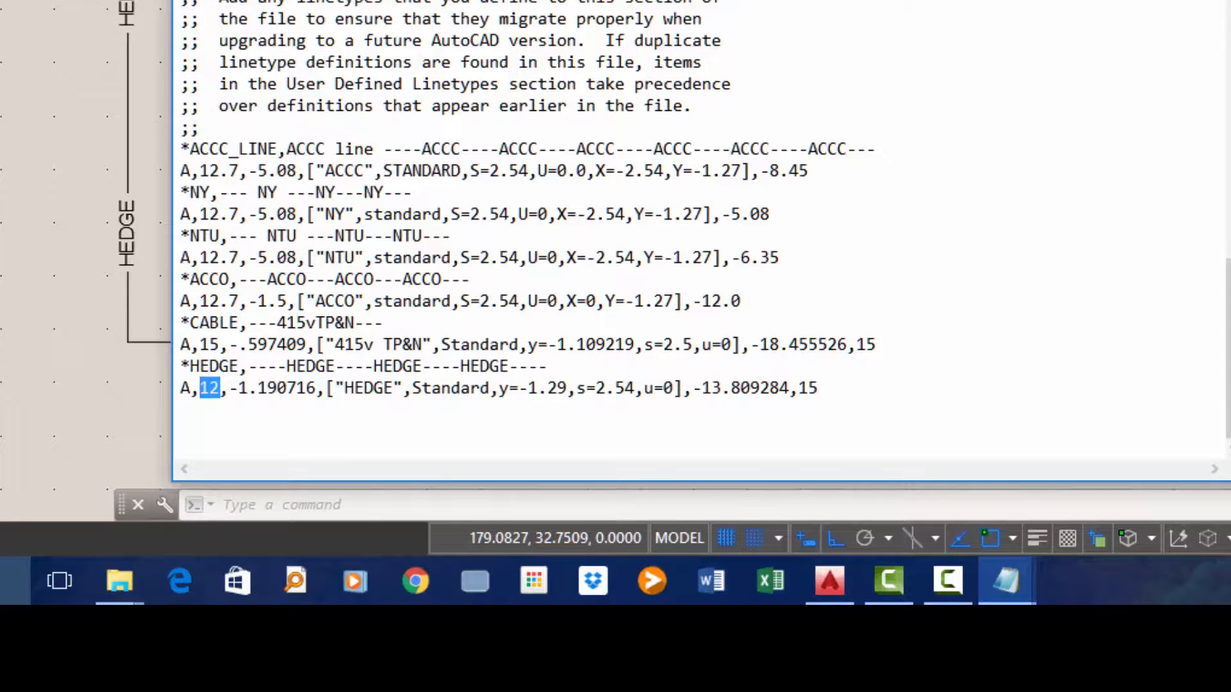
{"action": "type", "text": "8"}
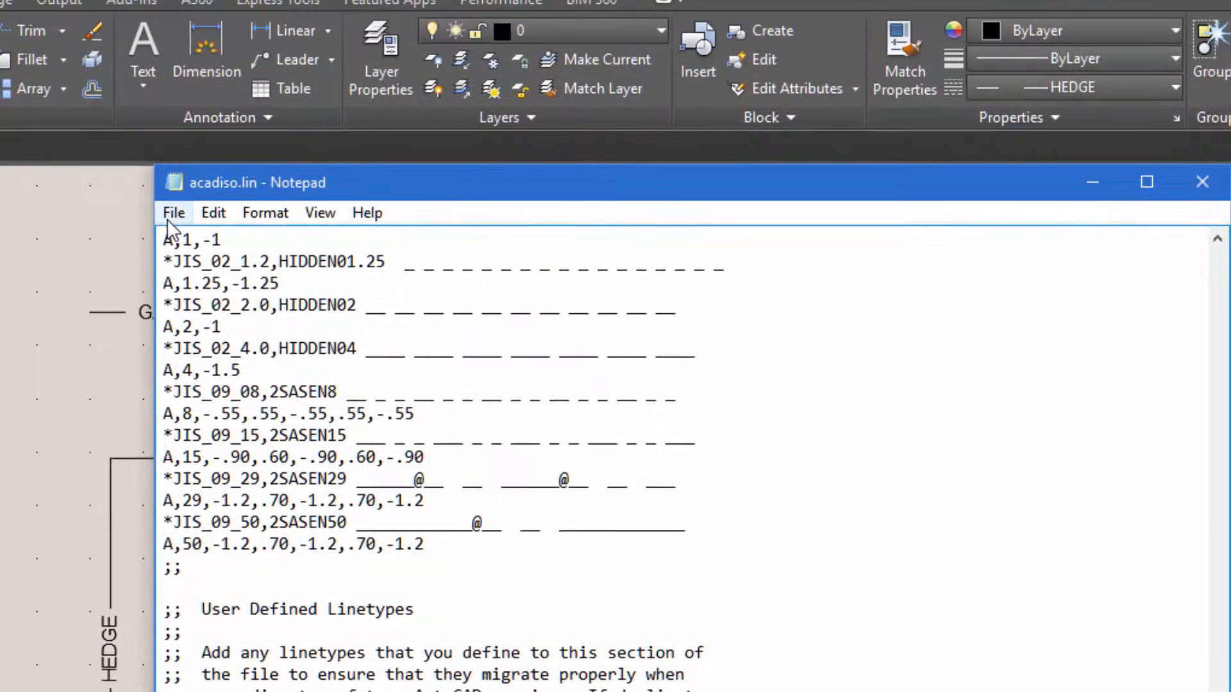
{"action": "left_click", "coordinate": [171, 213]}
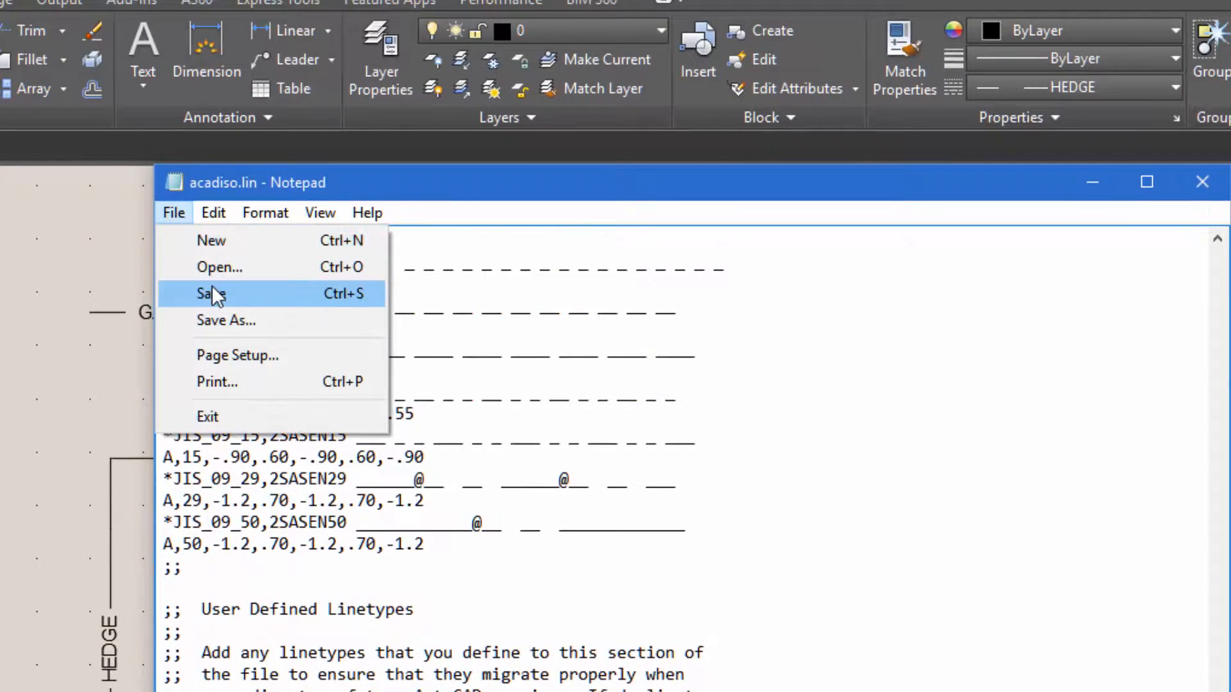
{"action": "left_click", "coordinate": [282, 294]}
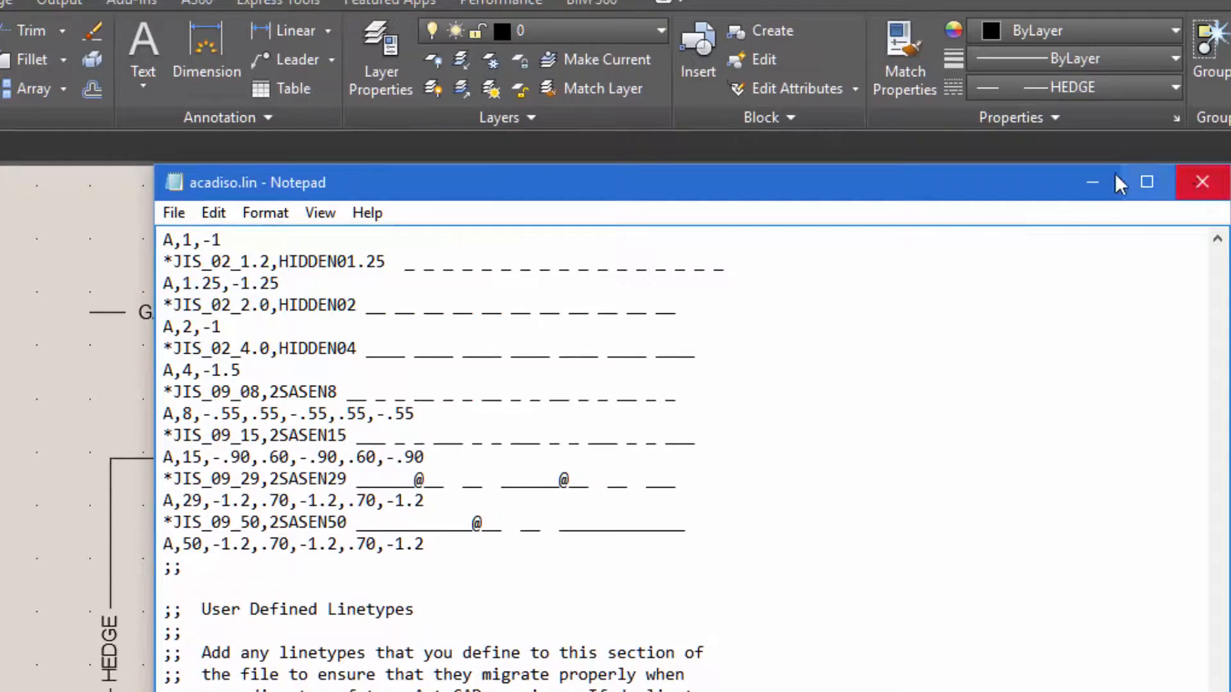
{"action": "left_click", "coordinate": [1202, 182]}
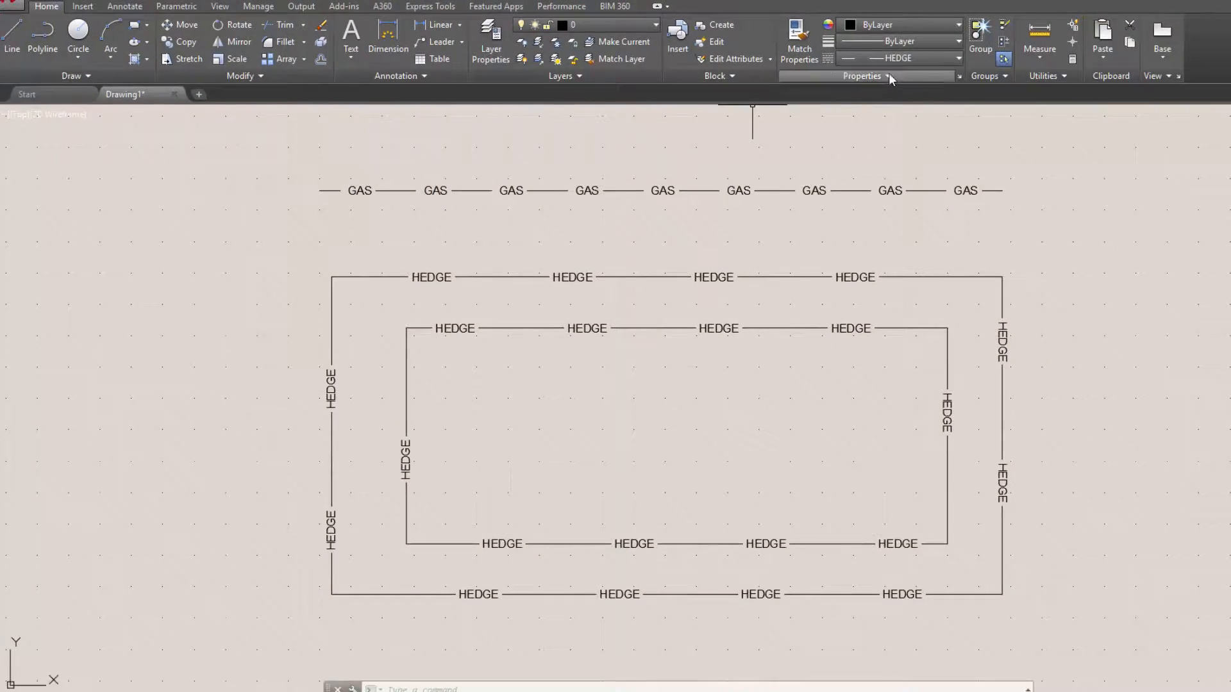
Reload the edited HEDGE linetype from acadiso.lin into the drawing and accept the Linetype Manager changes
{"action": "left_click", "coordinate": [934, 60]}
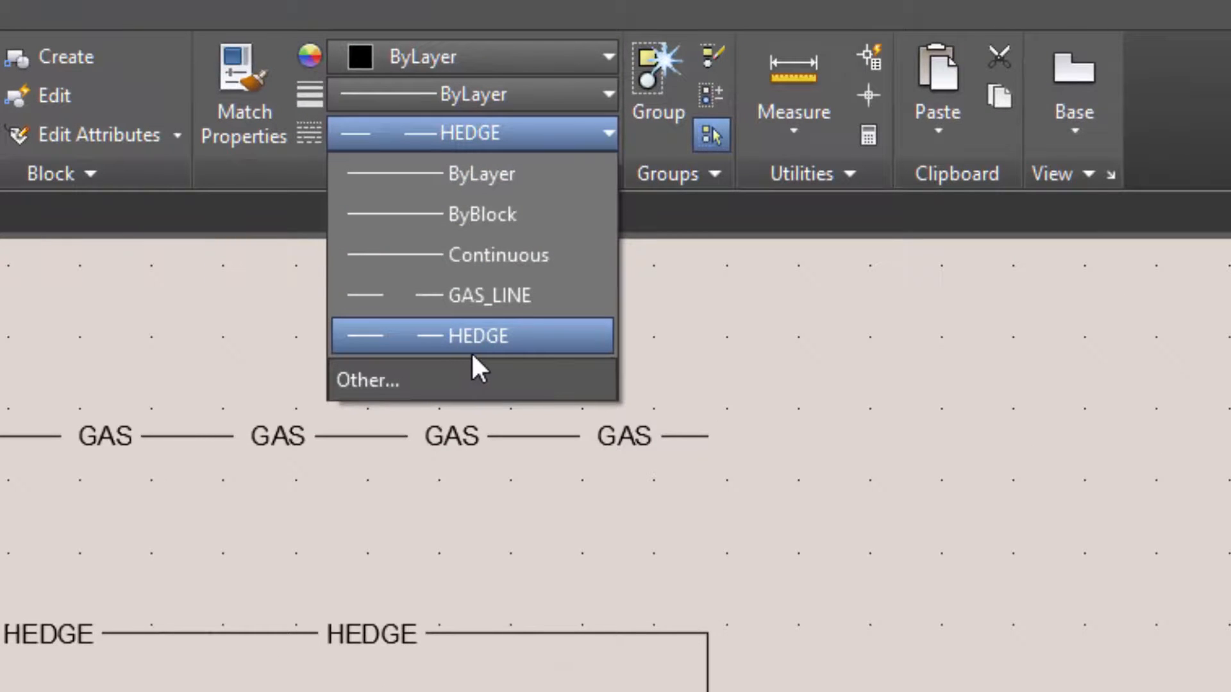
{"action": "left_click", "coordinate": [374, 369]}
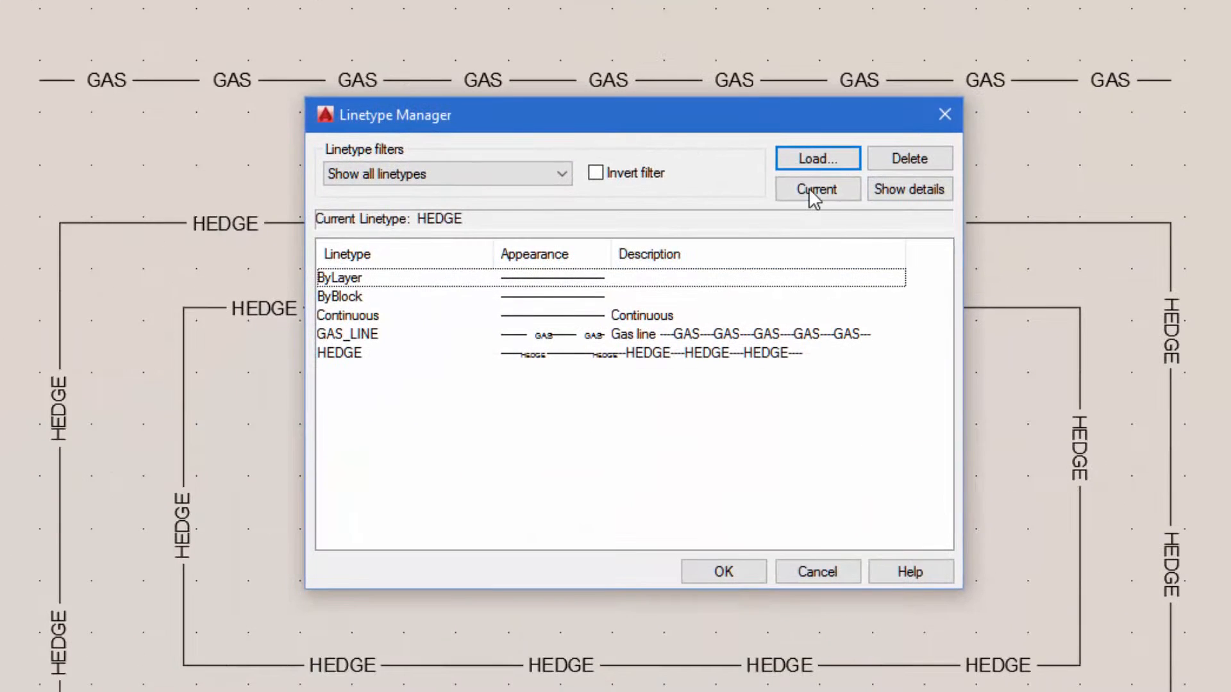
{"action": "left_click", "coordinate": [818, 158]}
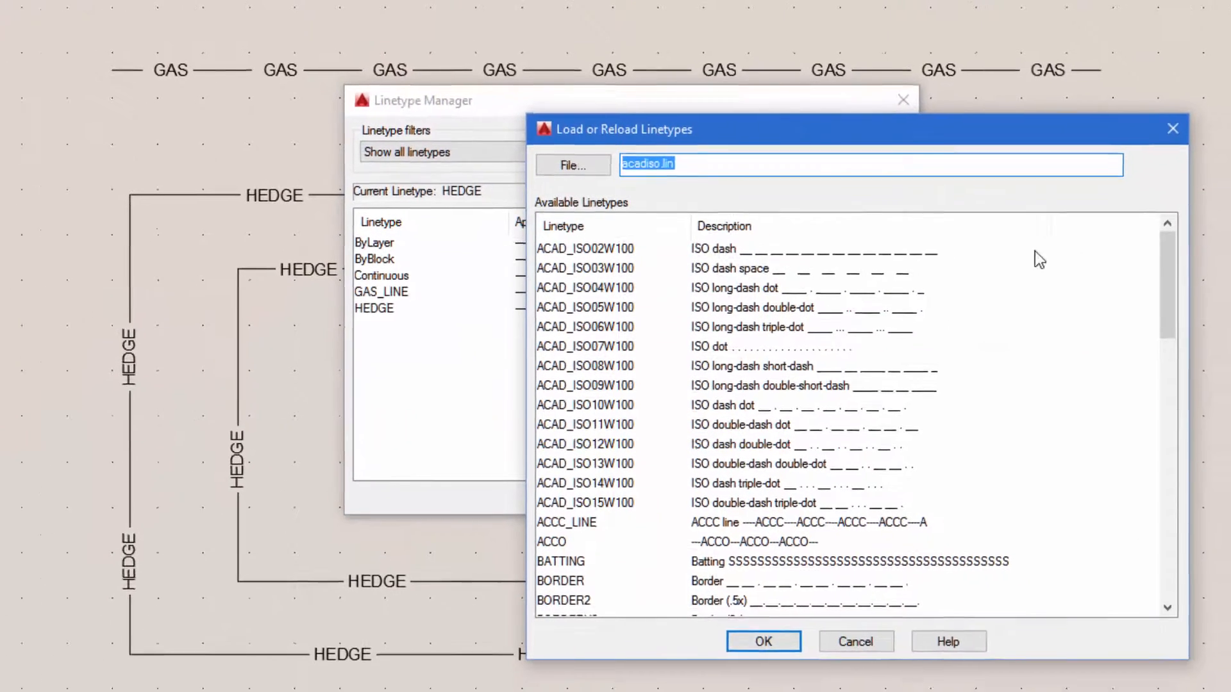
{"action": "left_click_drag", "start_coordinate": [1167, 262], "coordinate": [1152, 382]}
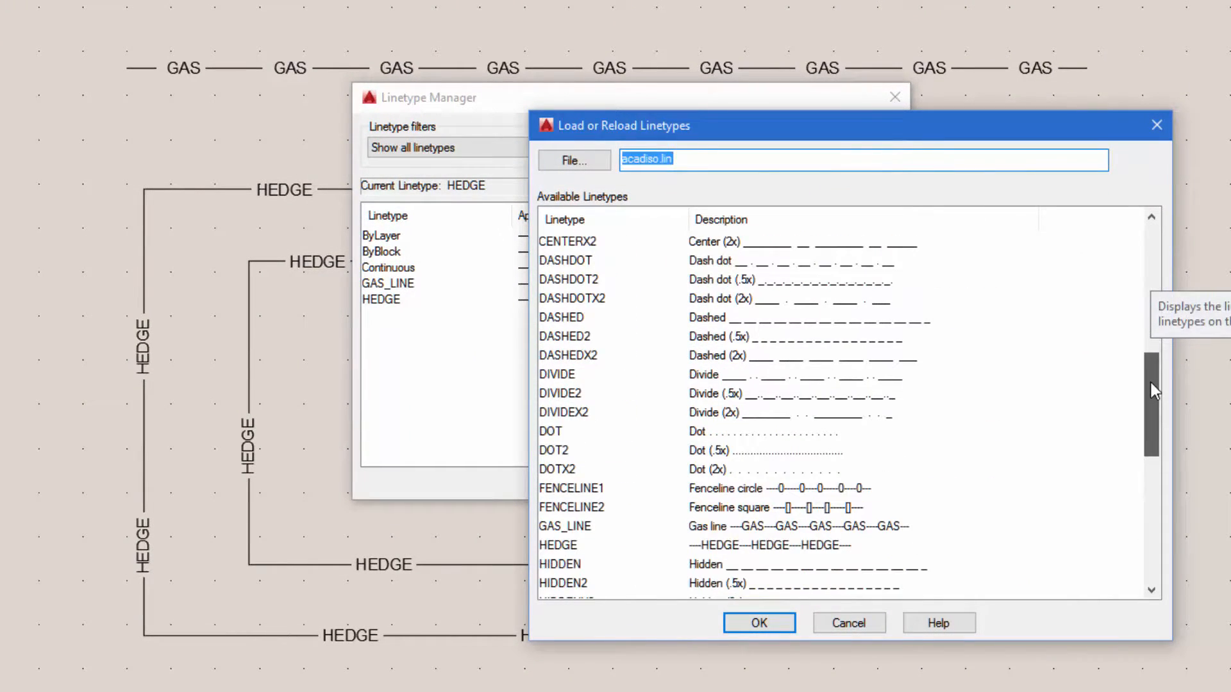
{"action": "left_click", "coordinate": [559, 546]}
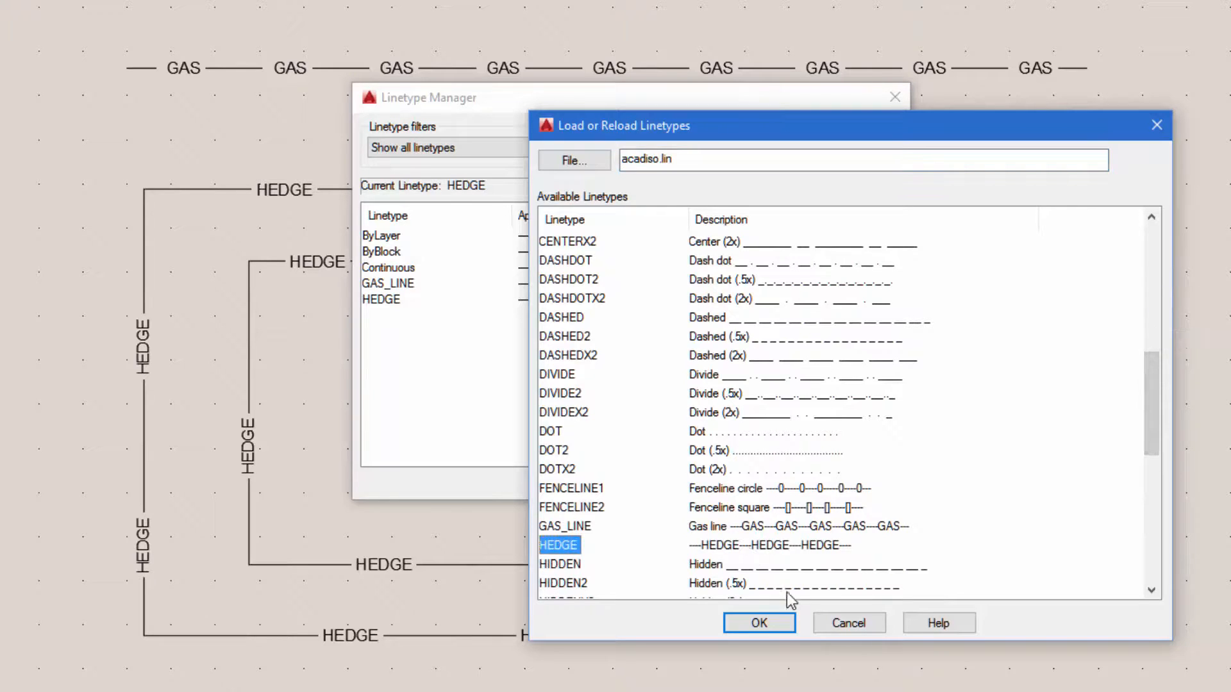
{"action": "left_click", "coordinate": [769, 629]}
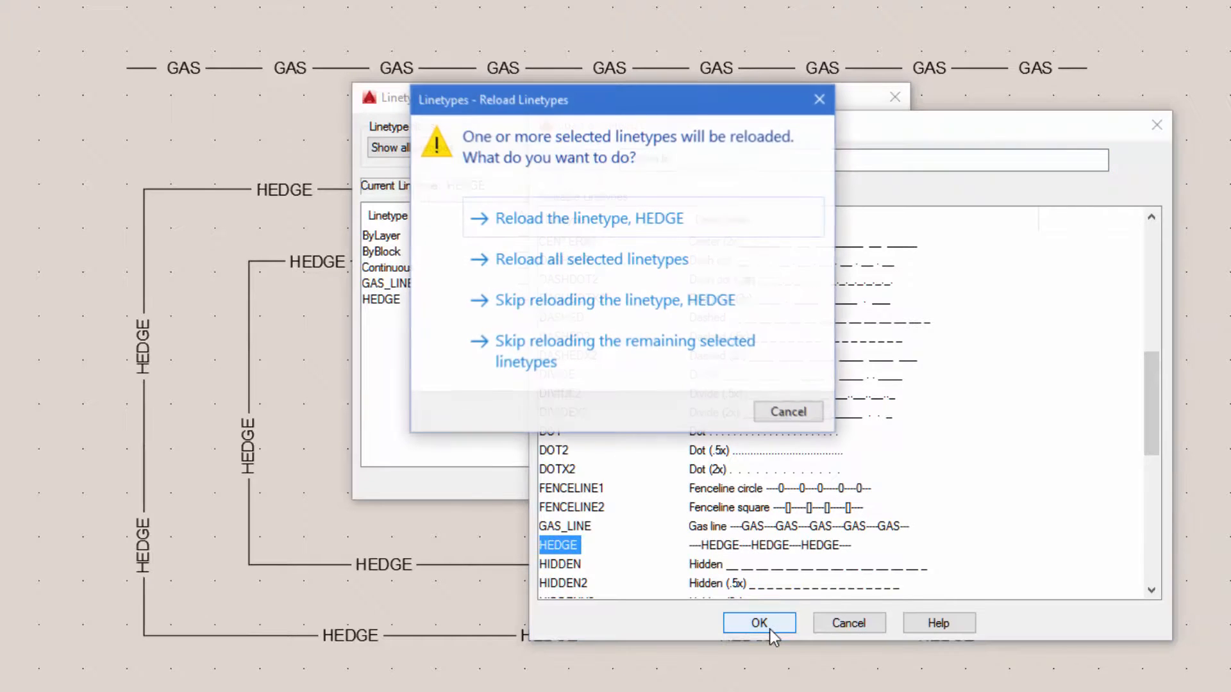
{"action": "left_click", "coordinate": [543, 220]}
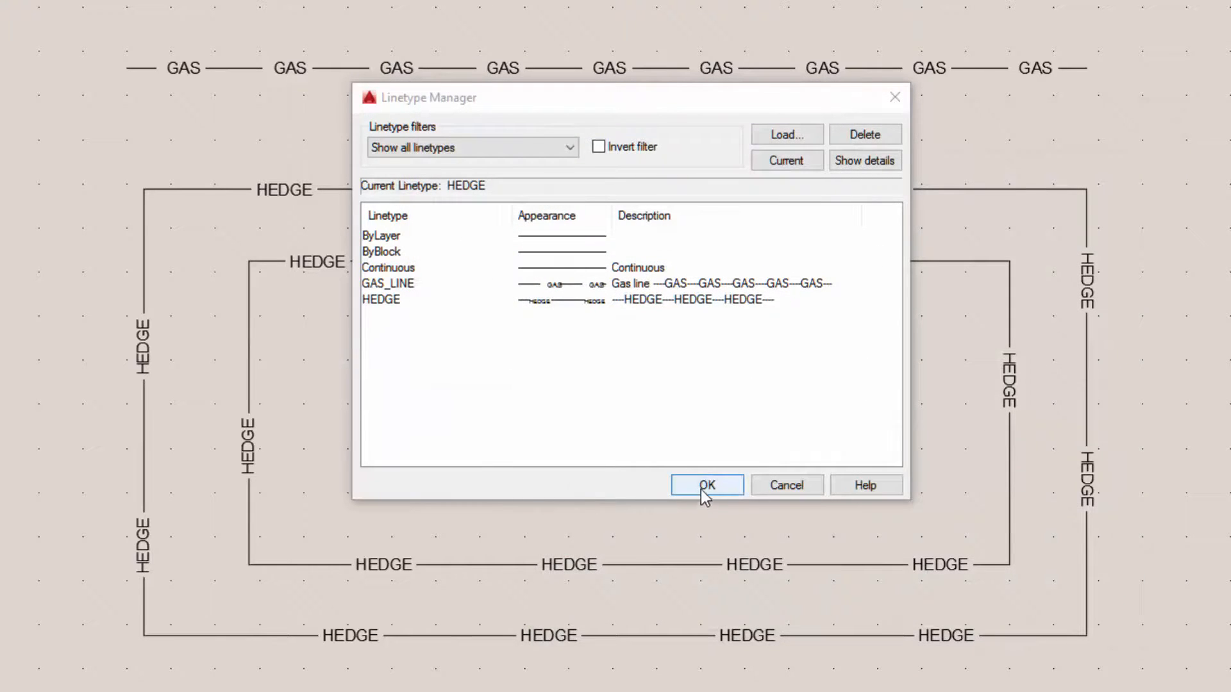
{"action": "left_click", "coordinate": [703, 489]}
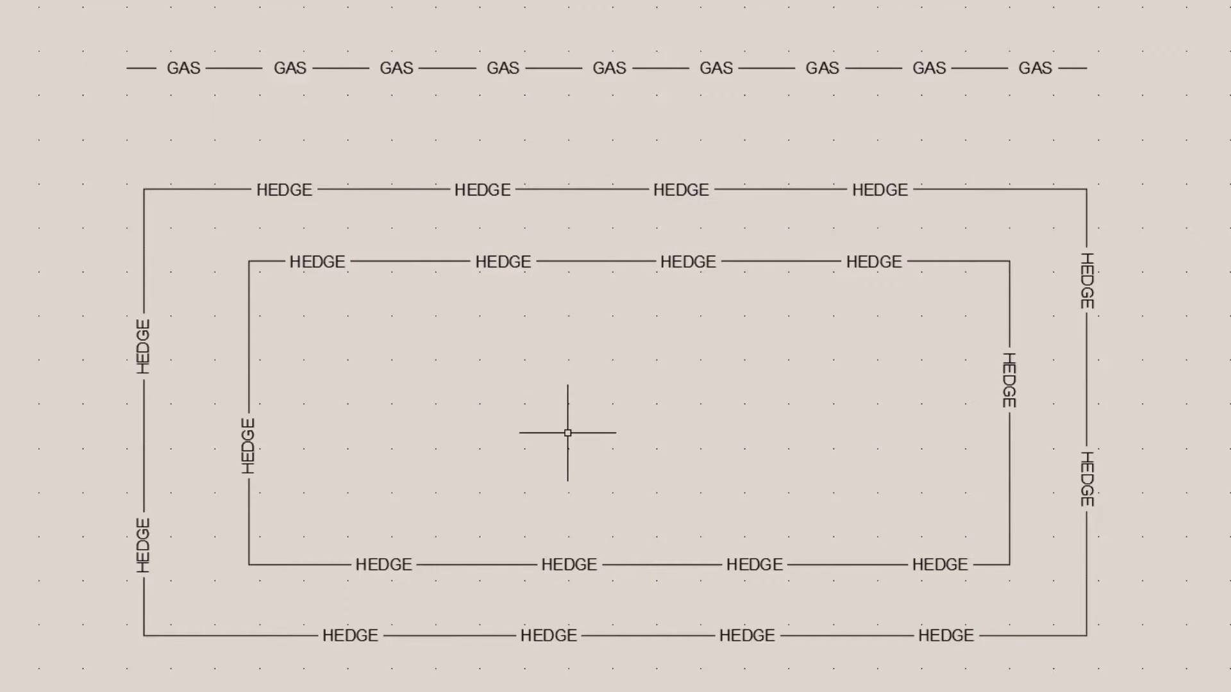